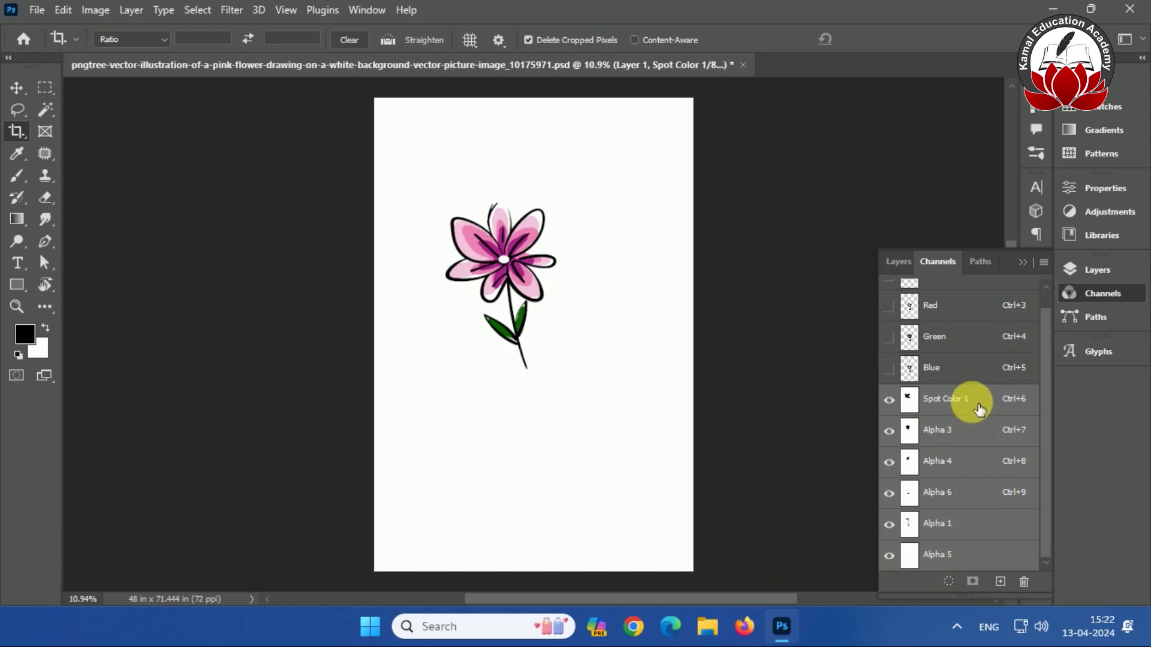
# Target all channels from Spot Color 1 to Alpha 5 and select just the flower by subtracting the white background from a rectangular selection.
pyautogui.keyDown('shift'); pyautogui.click(952, 556); pyautogui.keyUp('shift')
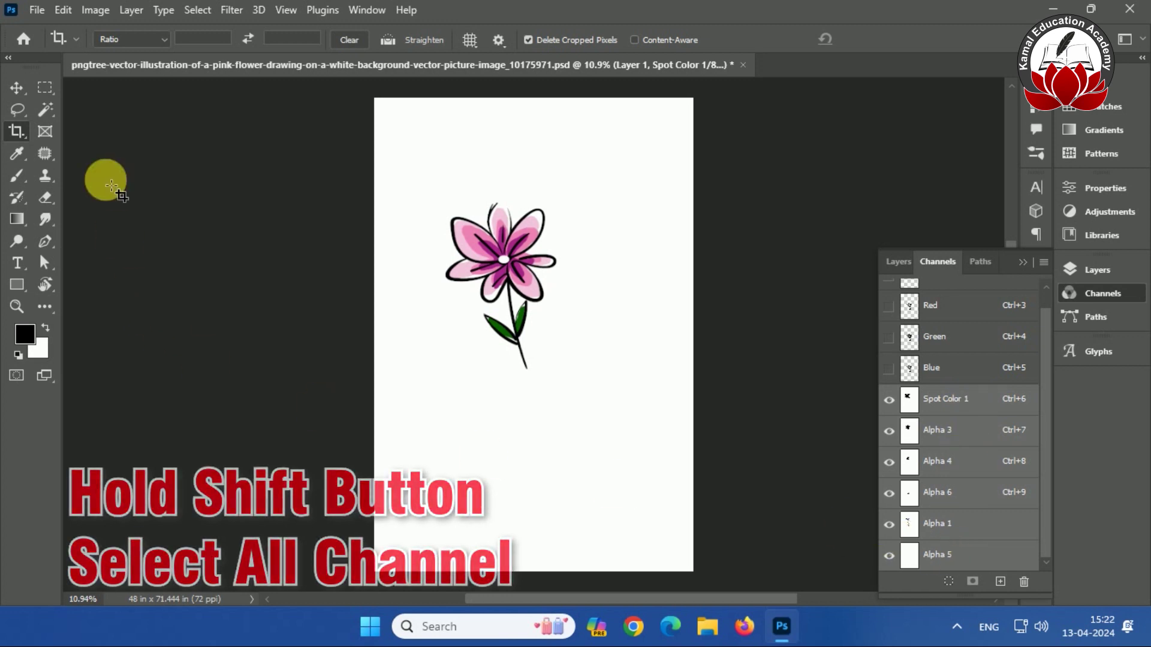
pyautogui.click(40, 87)
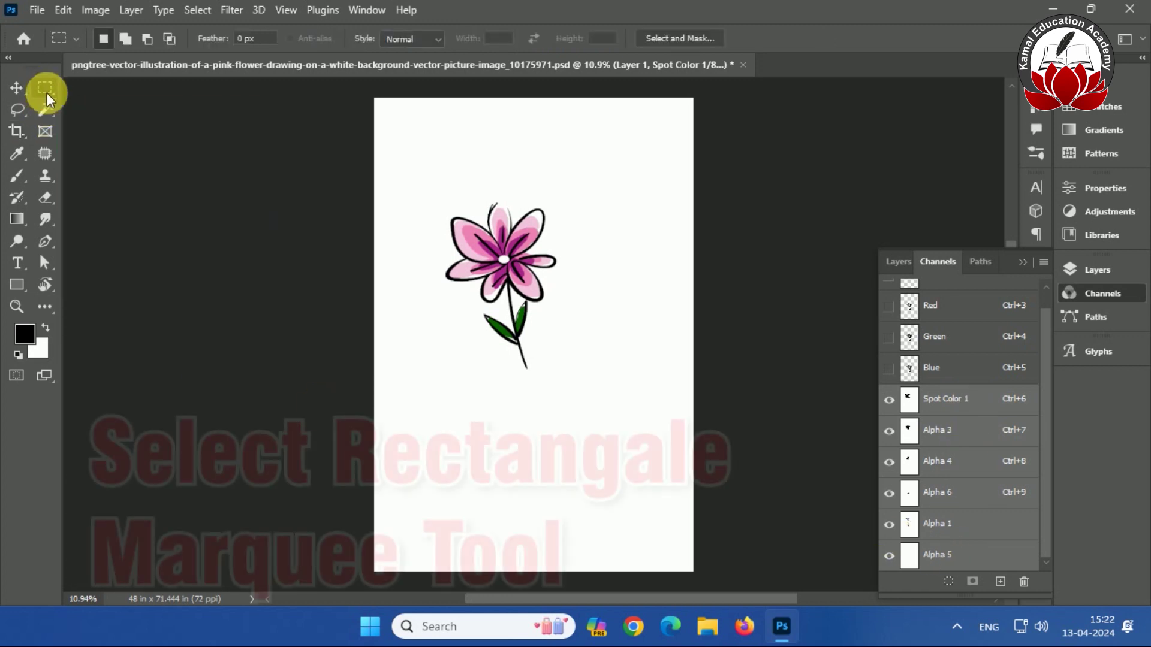
pyautogui.moveTo(422, 189); pyautogui.dragTo(573, 396)
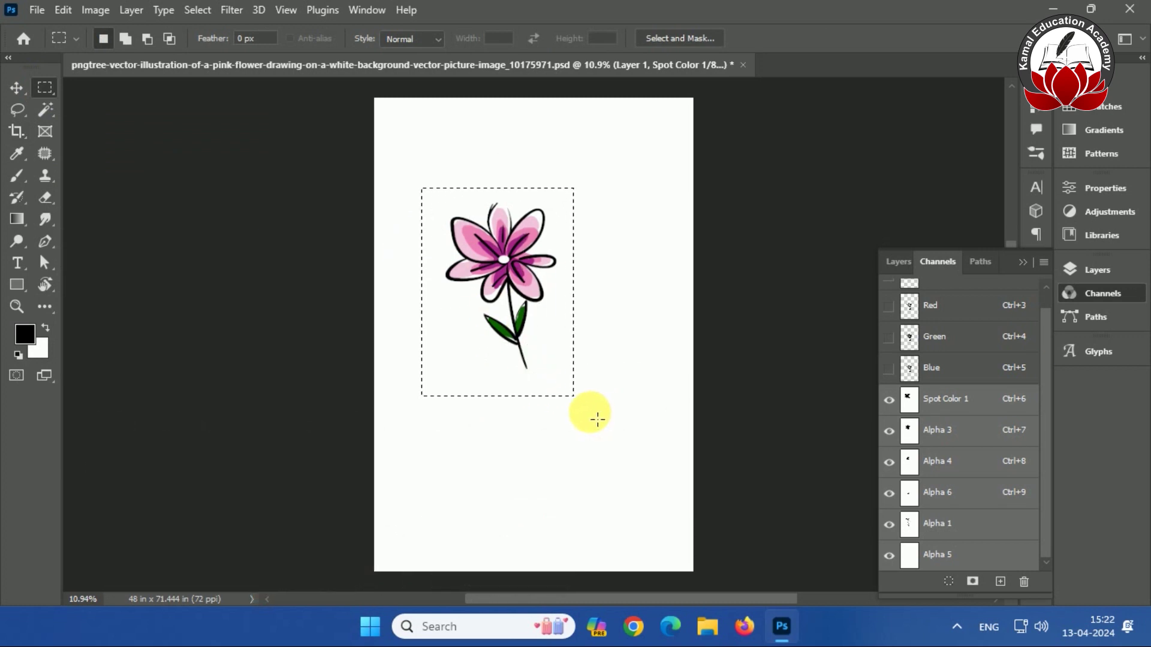
pyautogui.click(47, 108)
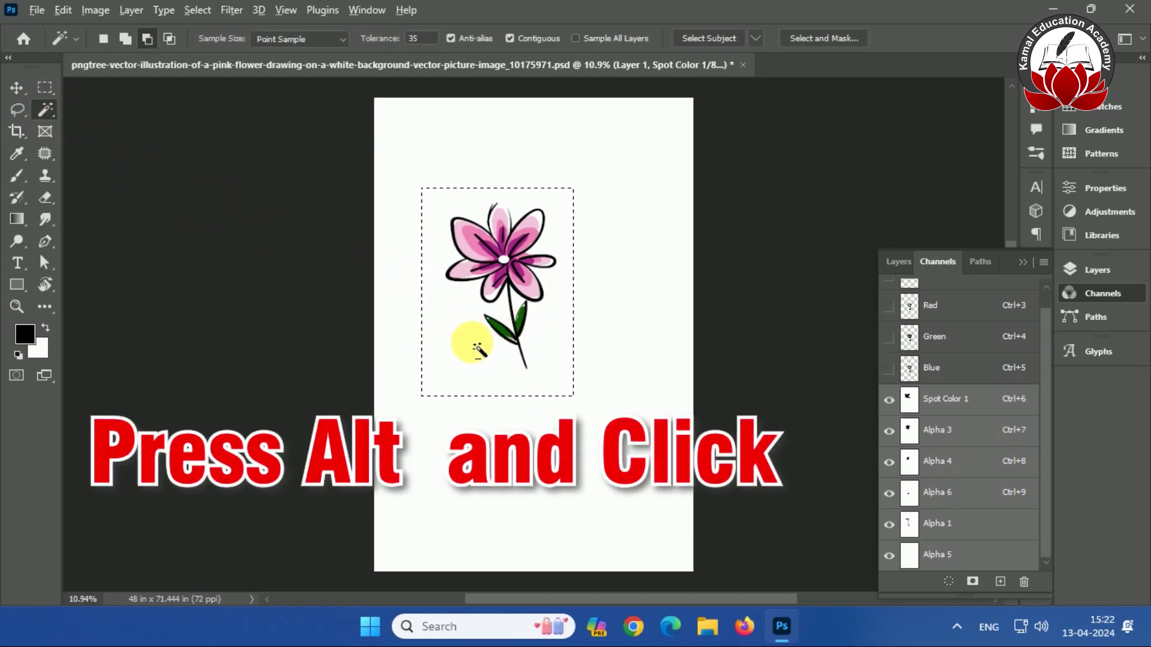
pyautogui.keyDown('alt'); pyautogui.click(528, 370); pyautogui.keyUp('alt')
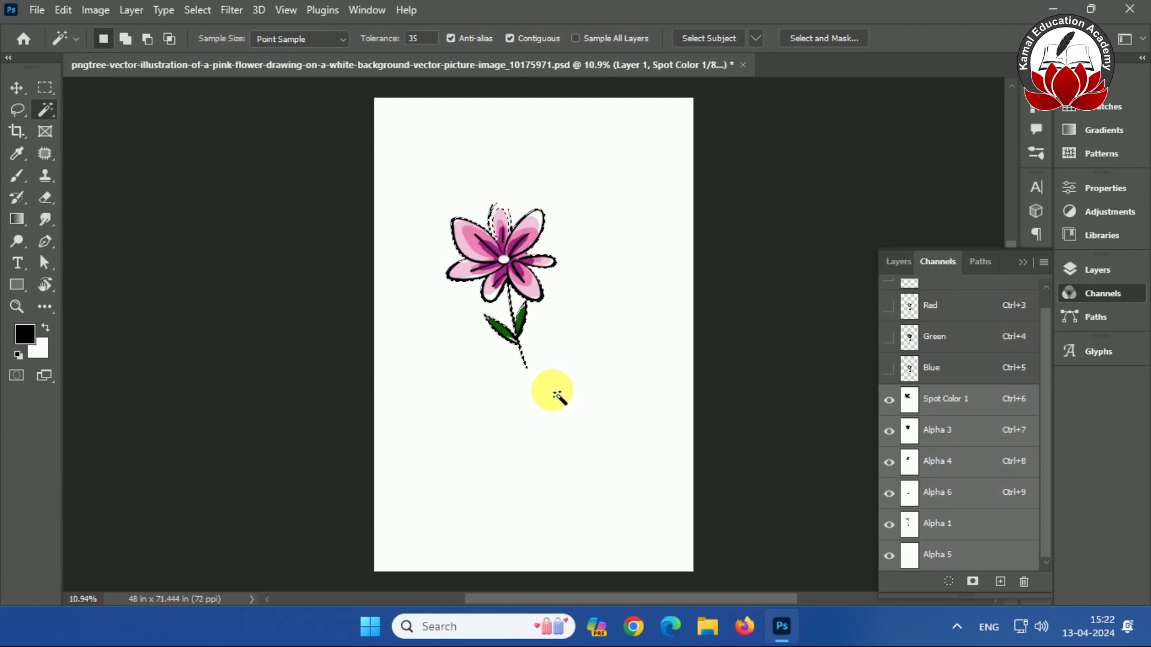
# Move the selected flower with Free Transform to the right half of the canvas, slightly below its original height.
pyautogui.hotkey('ctrl', 't')
pyautogui.moveTo(505, 257); pyautogui.dragTo(606, 339)
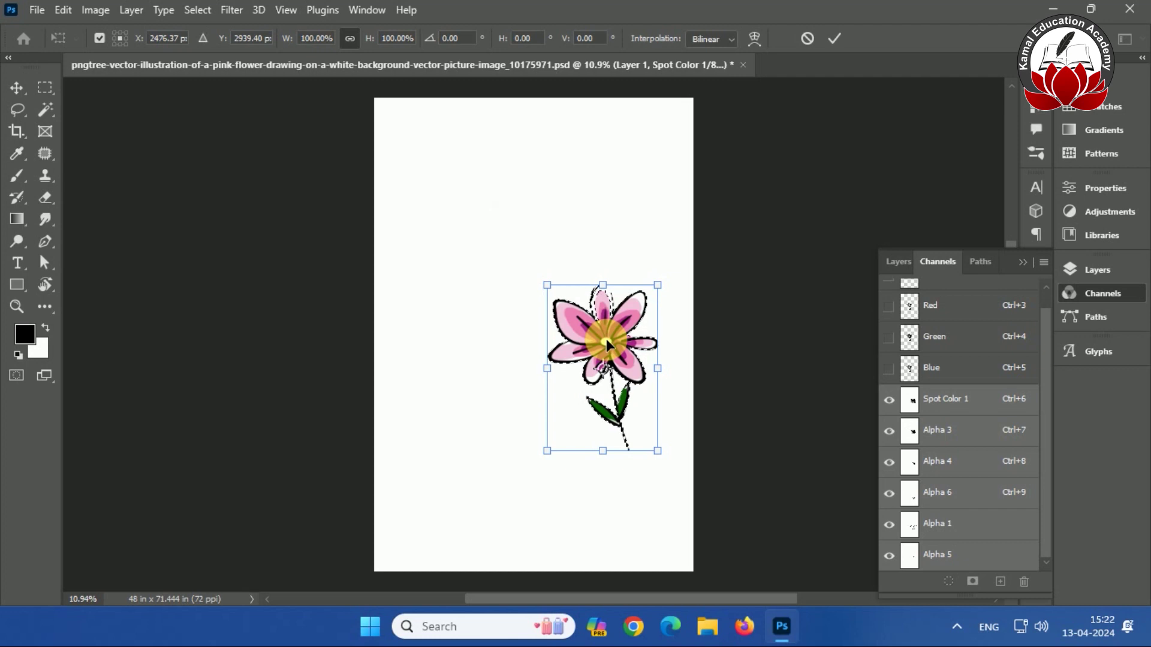
pyautogui.press('Return')
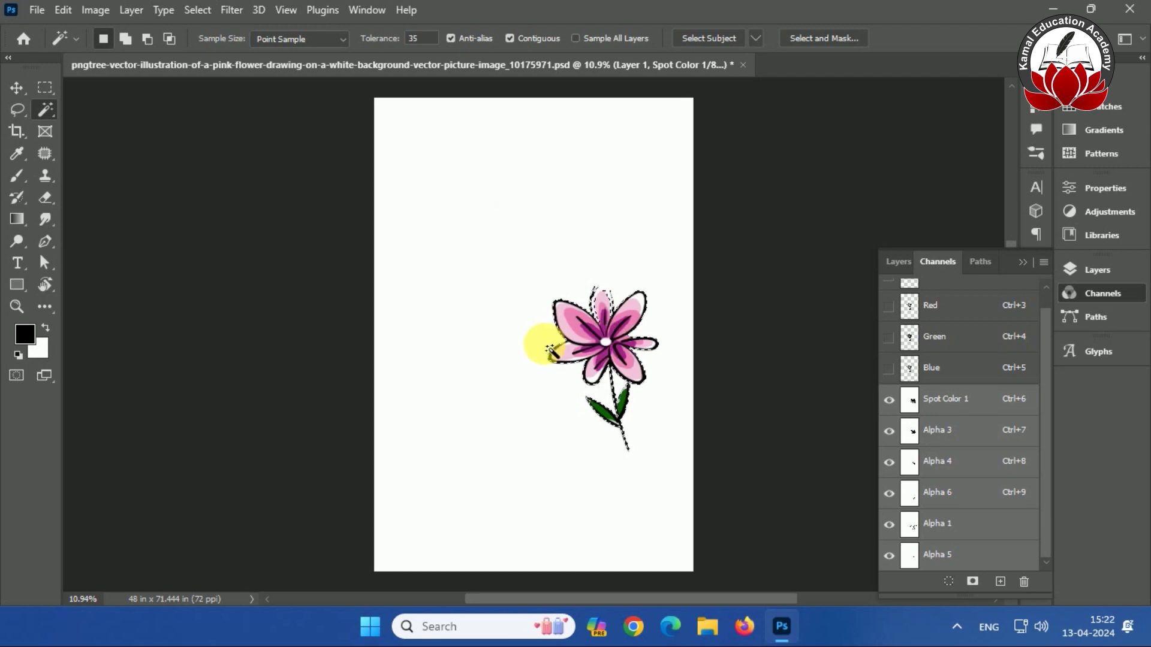
# Copy the selected flower three times into a vertical column along the canvas's left edge and deselect.
pyautogui.click(17, 89)
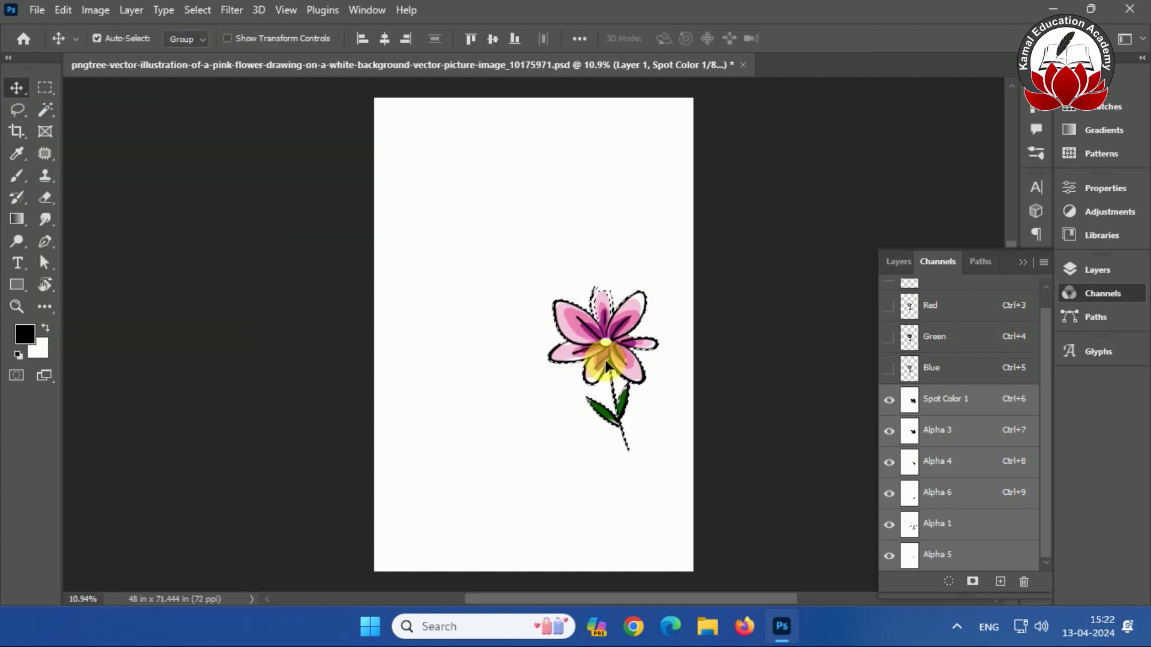
pyautogui.moveTo(618, 343); pyautogui.dragTo(453, 471)
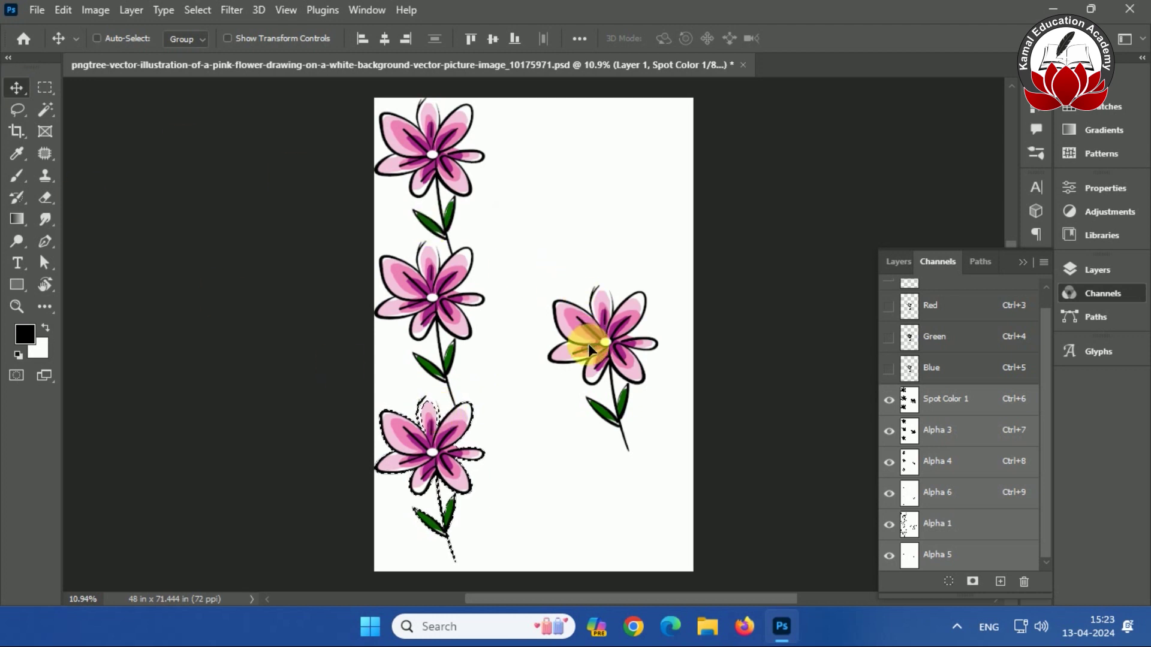
pyautogui.press('ctrl')
pyautogui.hotkey('ctrl', 'd')
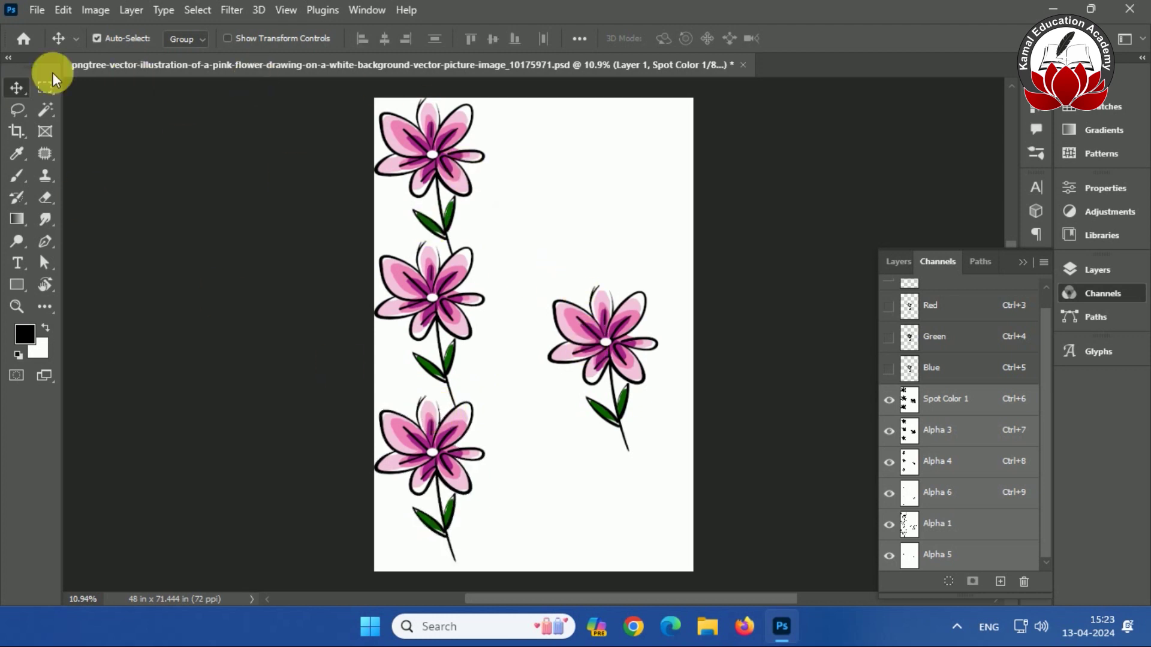
# Select the whole left flower column with a rectangular marquee, shift it slightly down to the canvas's bottom edge, and deselect.
pyautogui.click(44, 87)
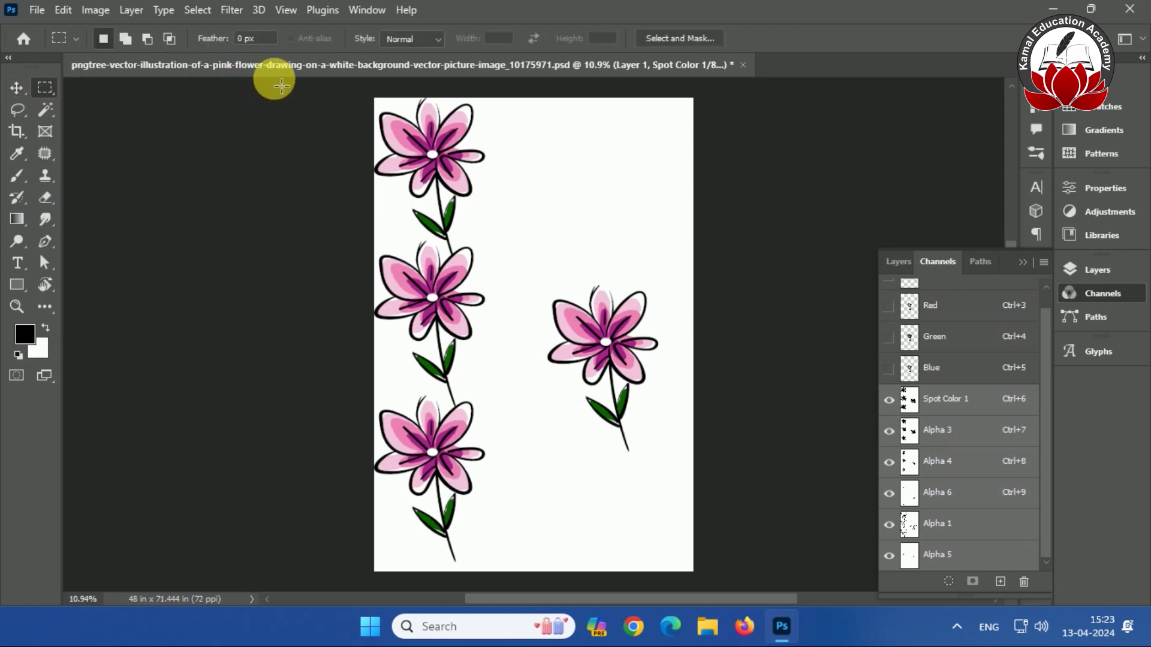
pyautogui.moveTo(360, 90); pyautogui.dragTo(505, 582)
pyautogui.click(16, 88)
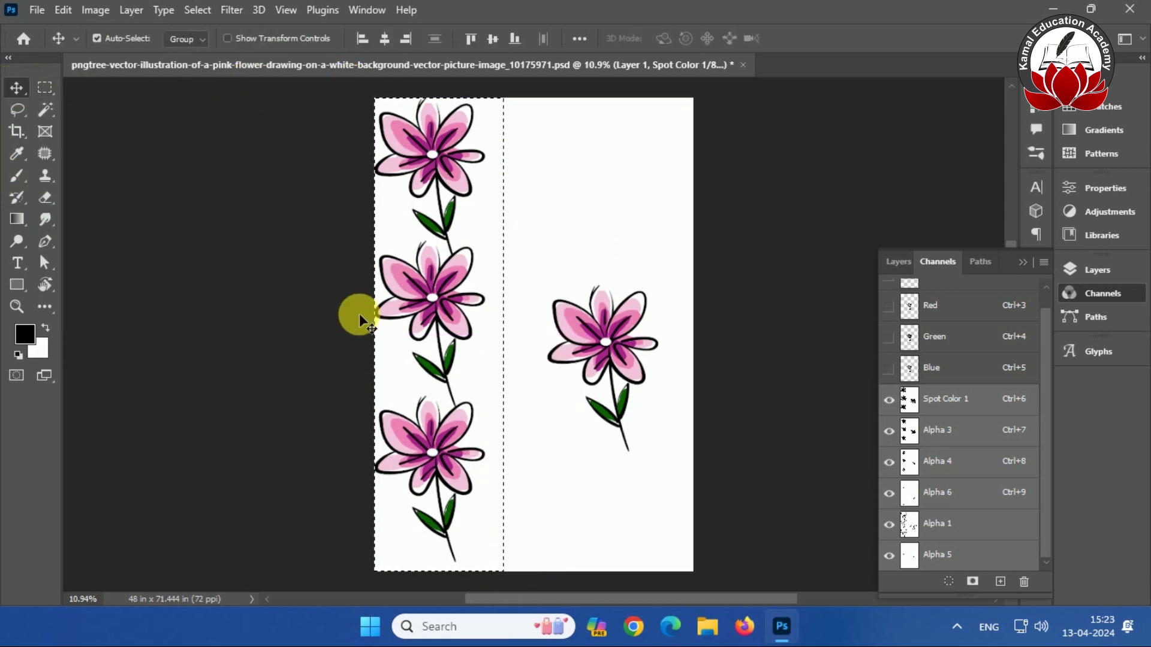
pyautogui.moveTo(429, 308); pyautogui.dragTo(430, 314)
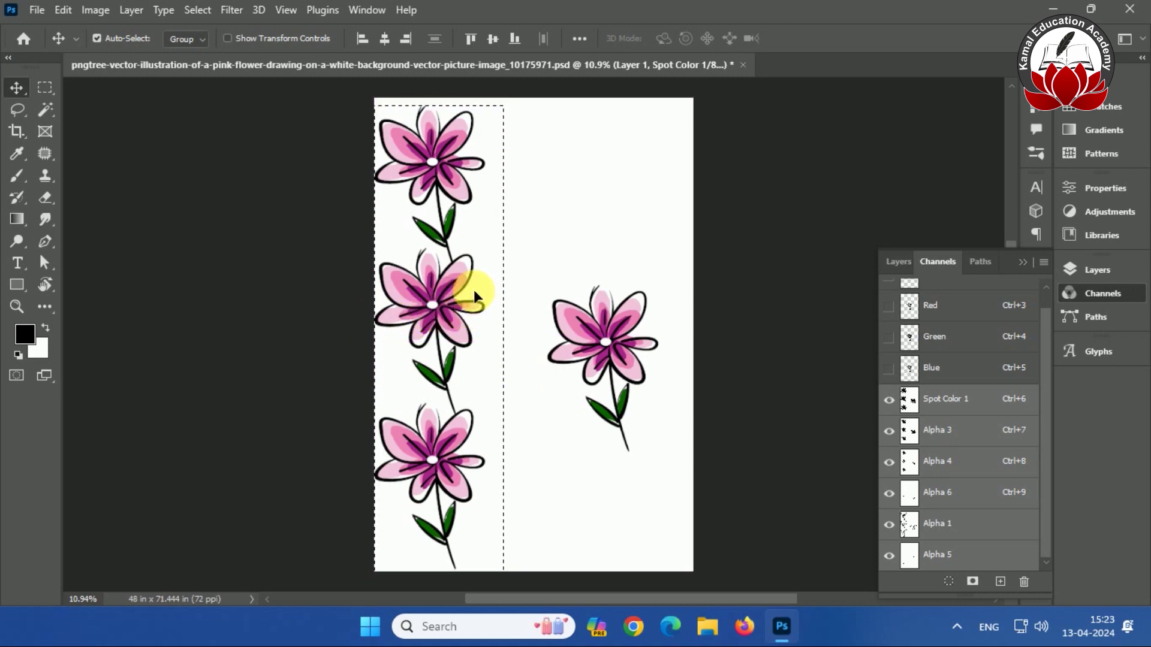
pyautogui.moveTo(442, 298); pyautogui.dragTo(438, 303)
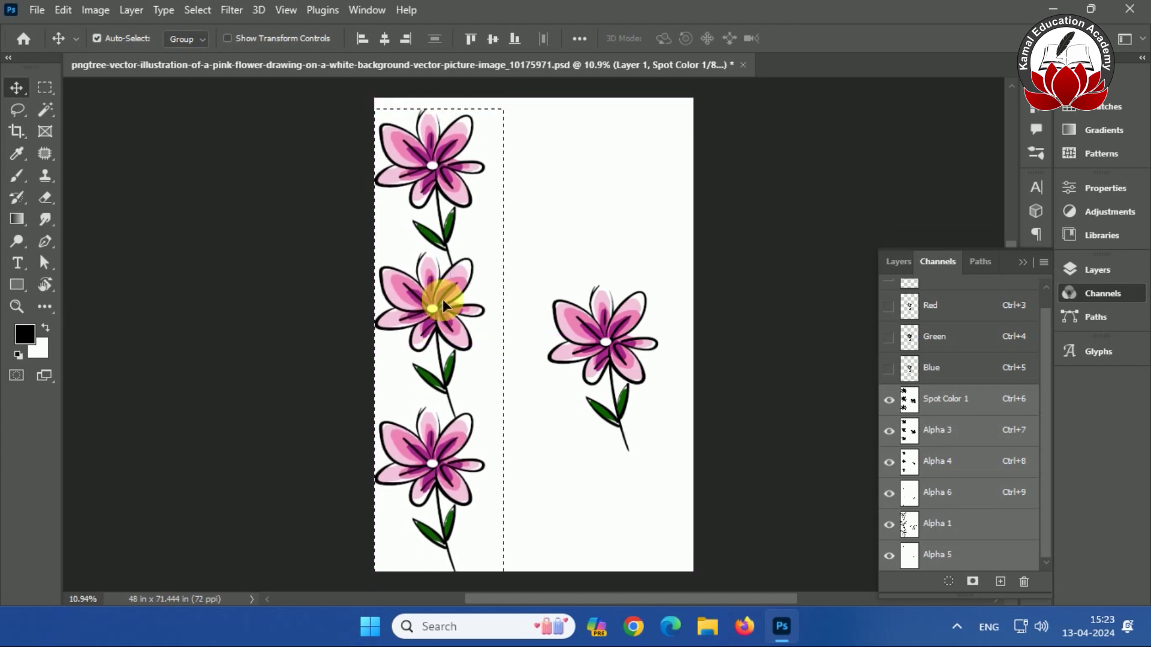
pyautogui.hotkey('ctrl', 'd')
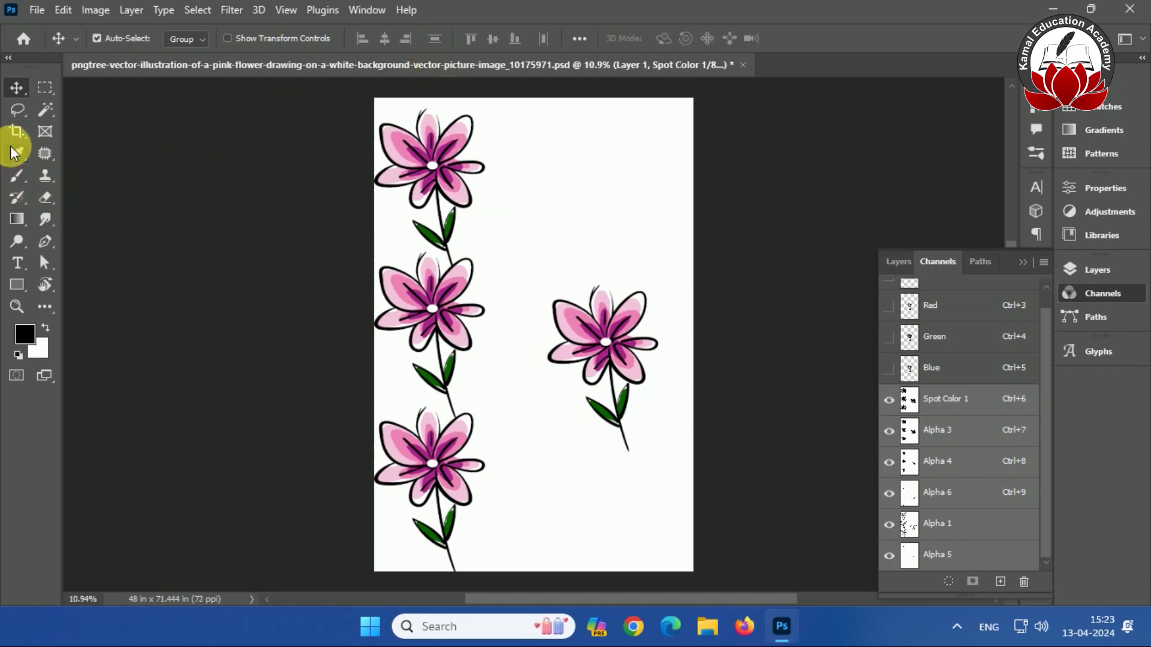
# Crop the empty strip off the top of the canvas, reducing the height to about 69.67 in.
pyautogui.click(15, 139)
pyautogui.moveTo(533, 97); pyautogui.dragTo(545, 107)
pyautogui.press('Return')
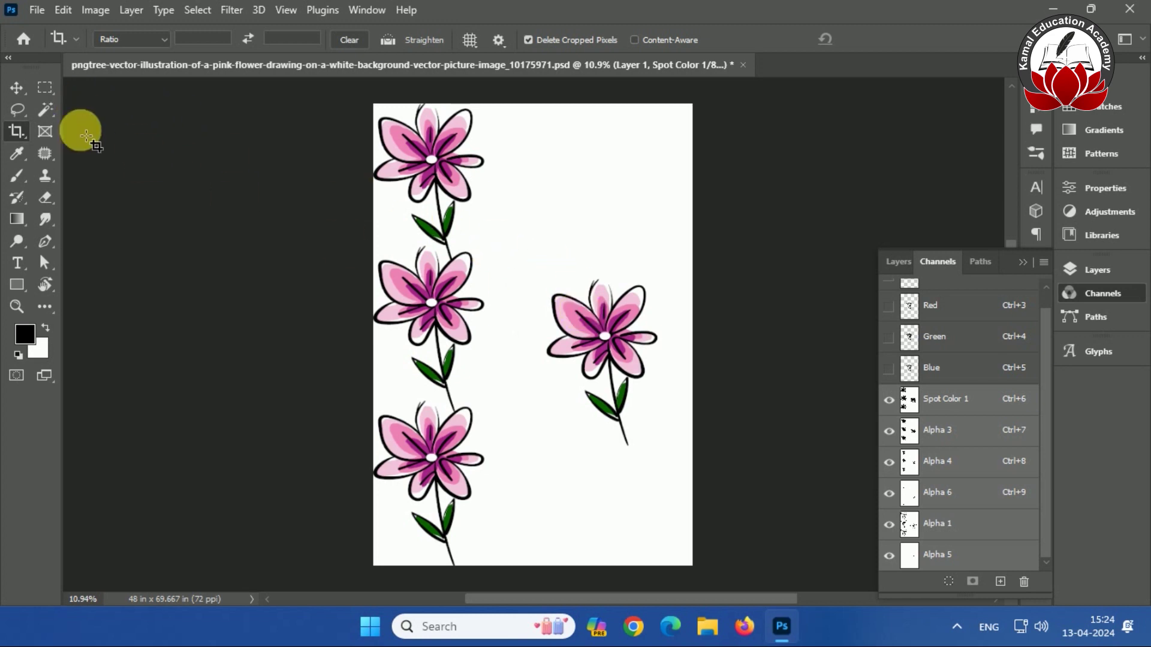
# Delete the single flower on the right half of the canvas using a rectangular selection around it.
pyautogui.click(45, 88)
pyautogui.moveTo(529, 268)
pyautogui.mouseDown()
pyautogui.moveTo(564, 291)
pyautogui.moveTo(680, 480)
pyautogui.mouseUp()
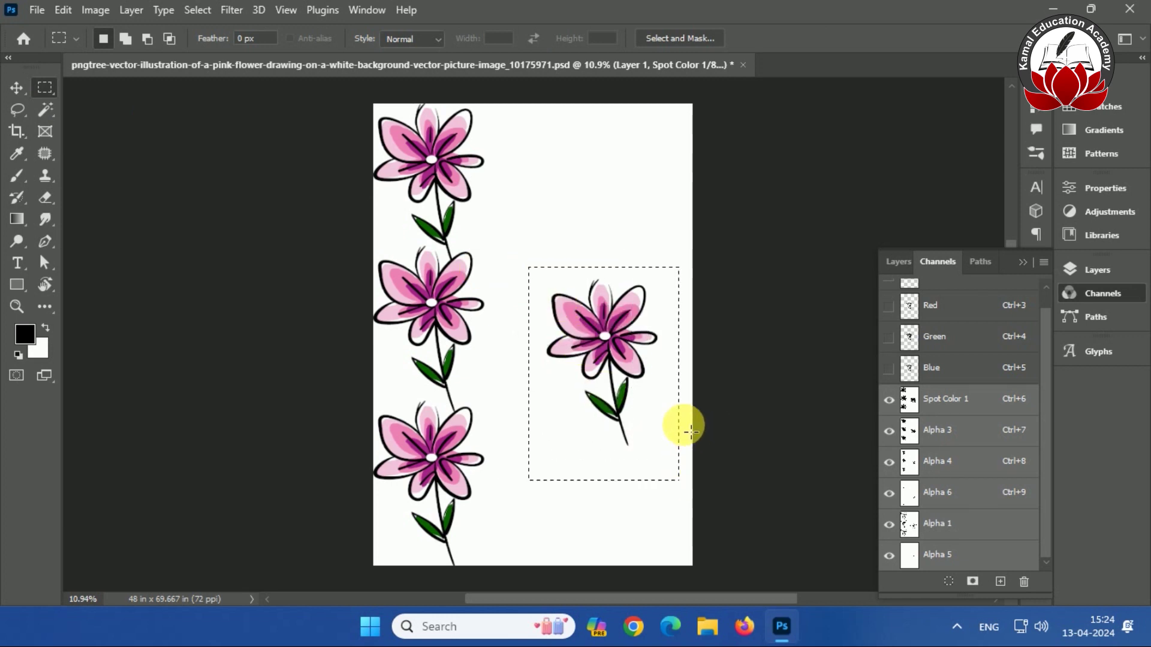
pyautogui.press('Delete')
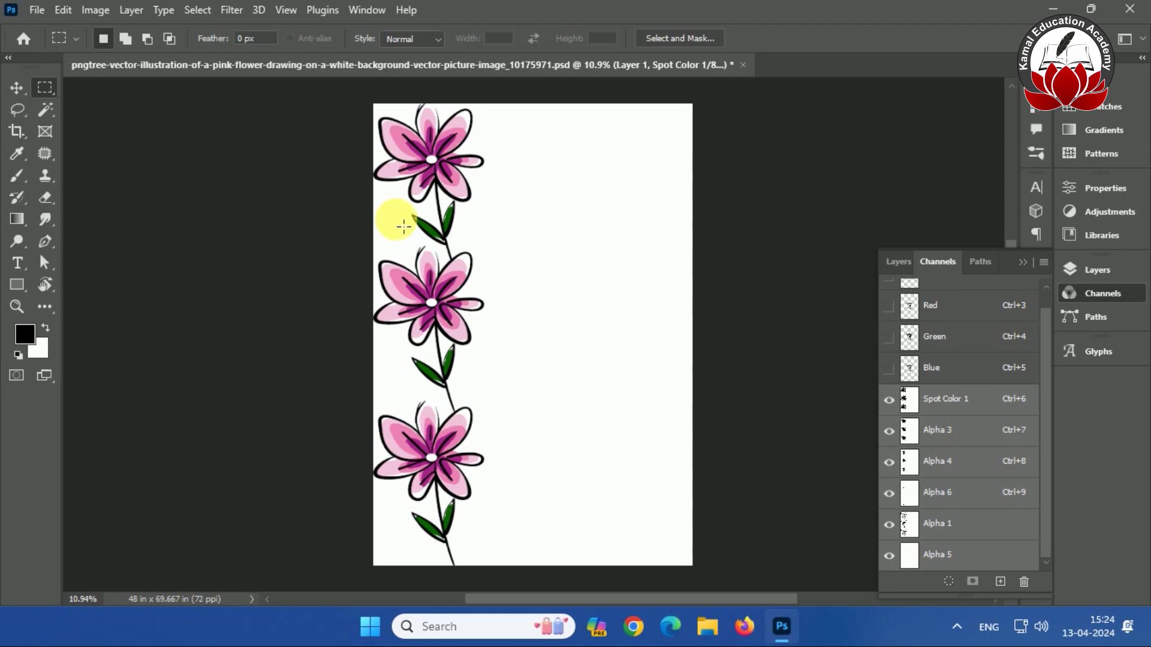
# Select the full-height left flower column and duplicate it horizontally onto the right half of the canvas.
pyautogui.moveTo(343, 71); pyautogui.dragTo(496, 569)
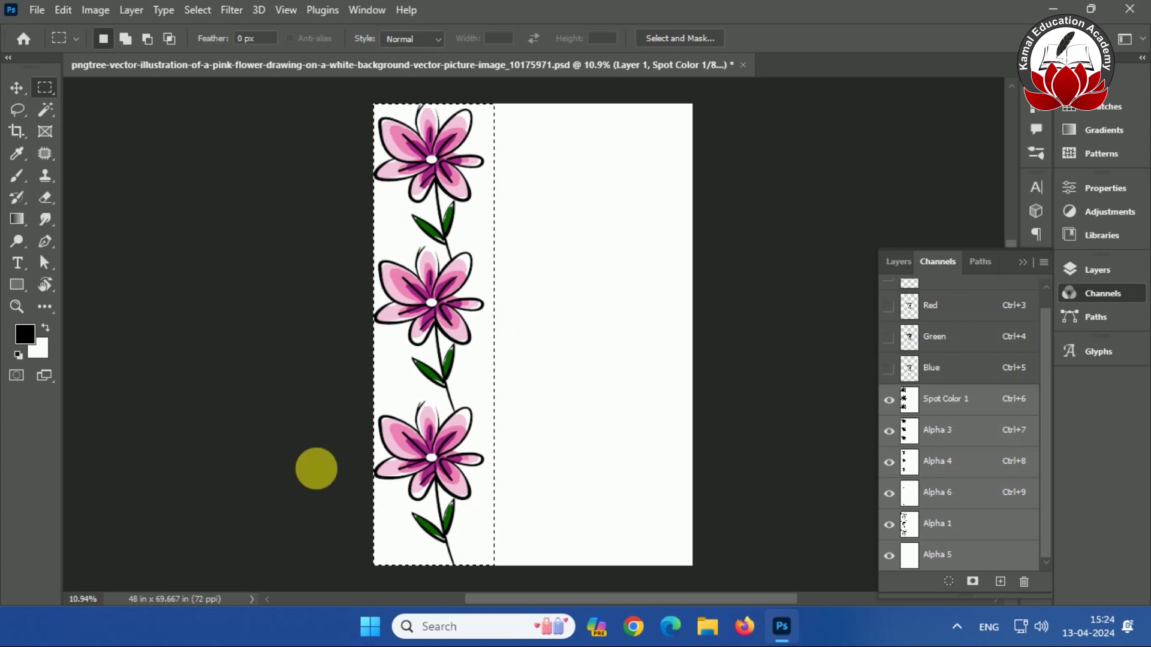
pyautogui.click(17, 87)
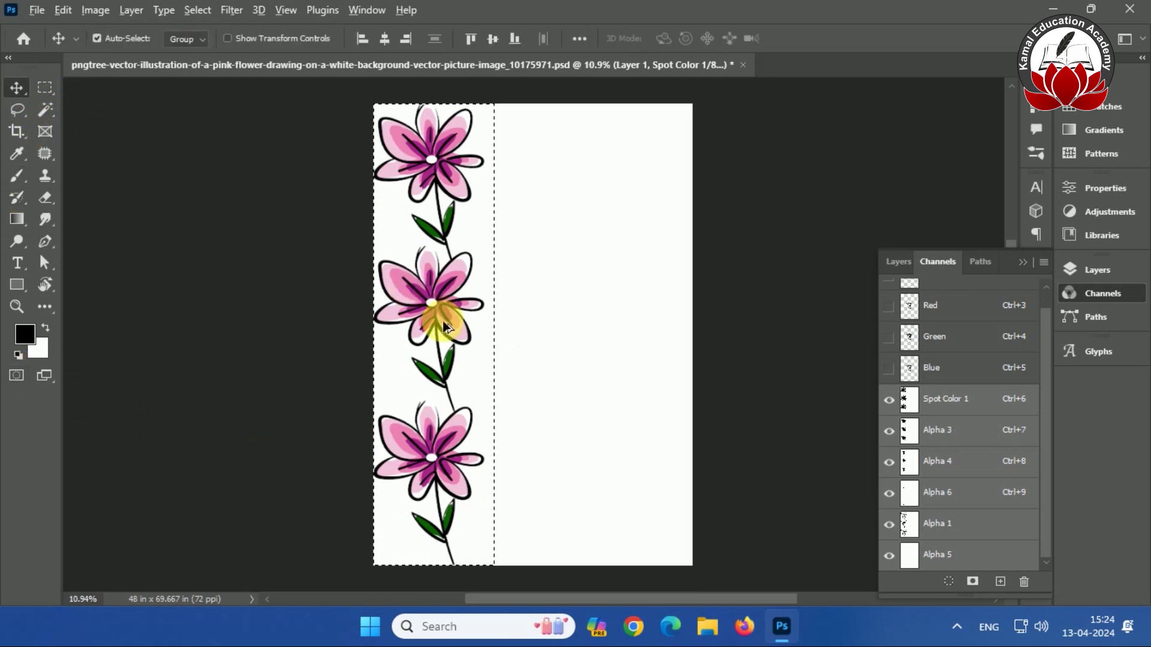
pyautogui.moveTo(448, 317); pyautogui.dragTo(619, 316)
# Flip the copied flower column vertically and shift it horizontally close to the canvas's right edge.
pyautogui.hotkey('ctrl', 't')
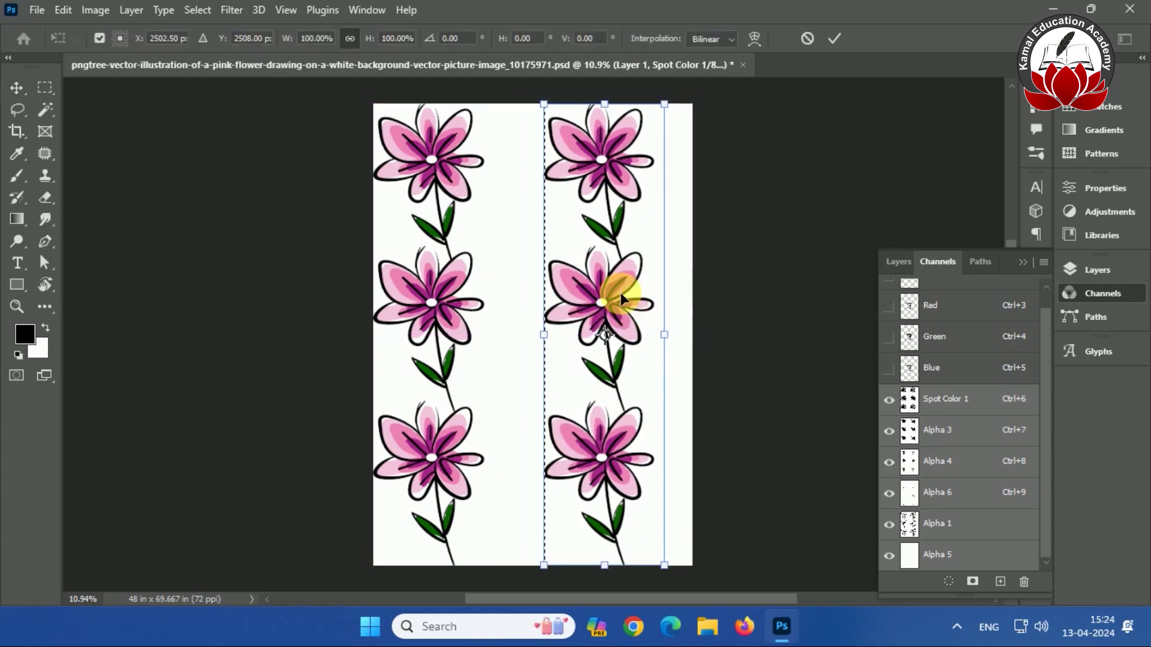
pyautogui.rightClick(620, 289)
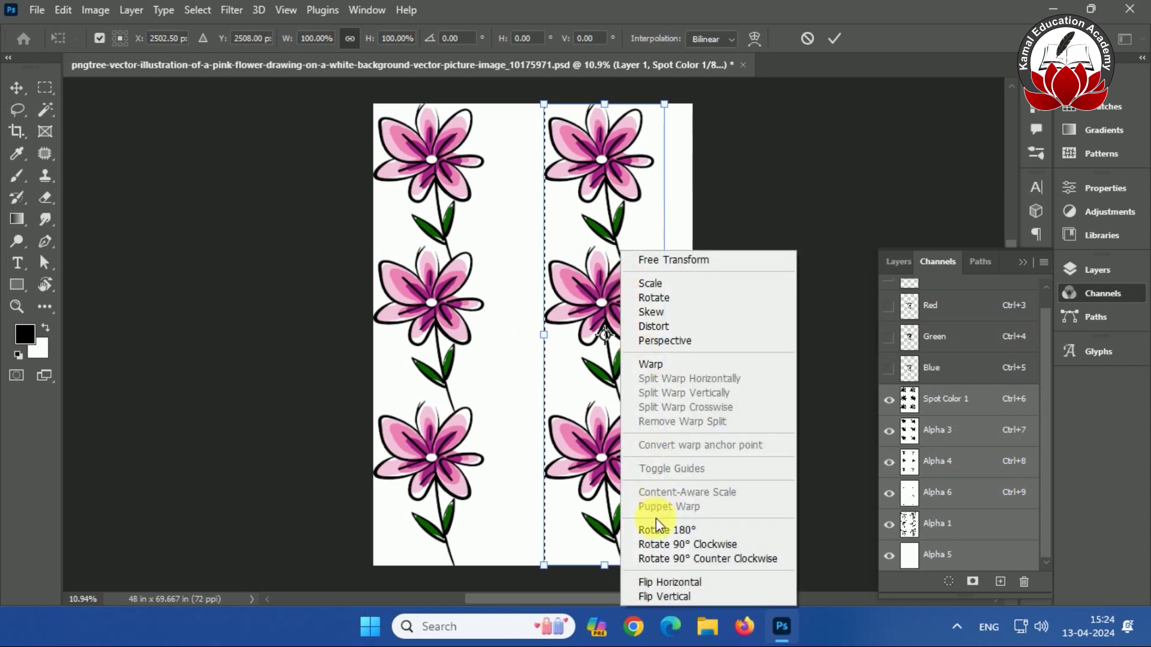
pyautogui.click(655, 595)
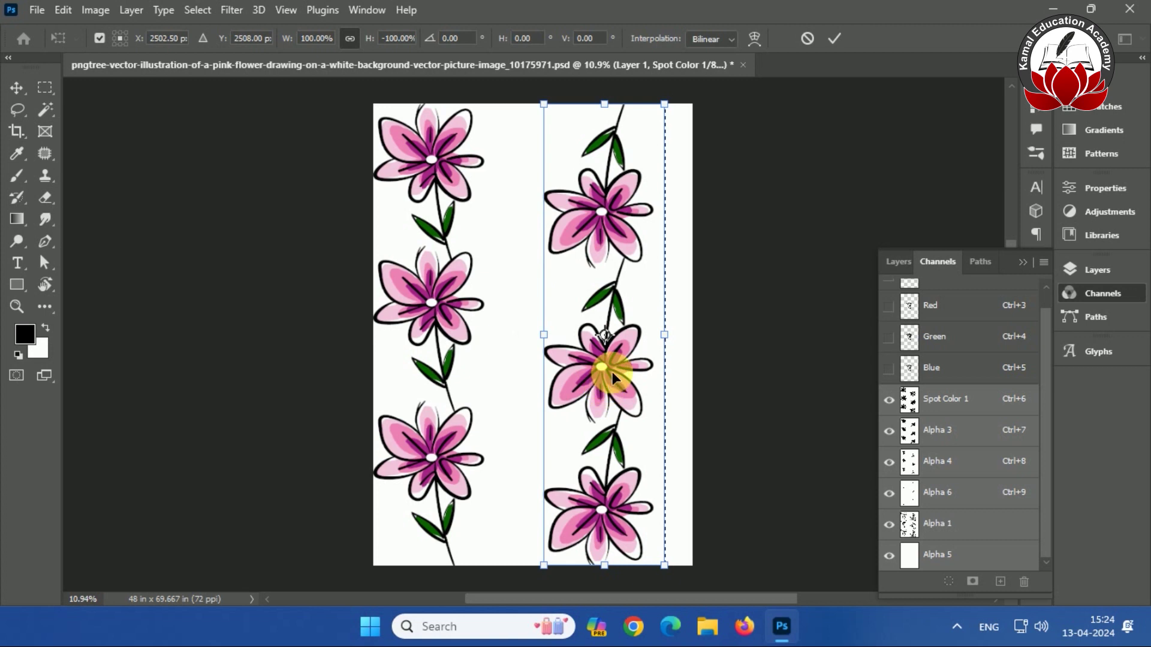
pyautogui.moveTo(613, 372); pyautogui.dragTo(639, 372)
pyautogui.press('Return')
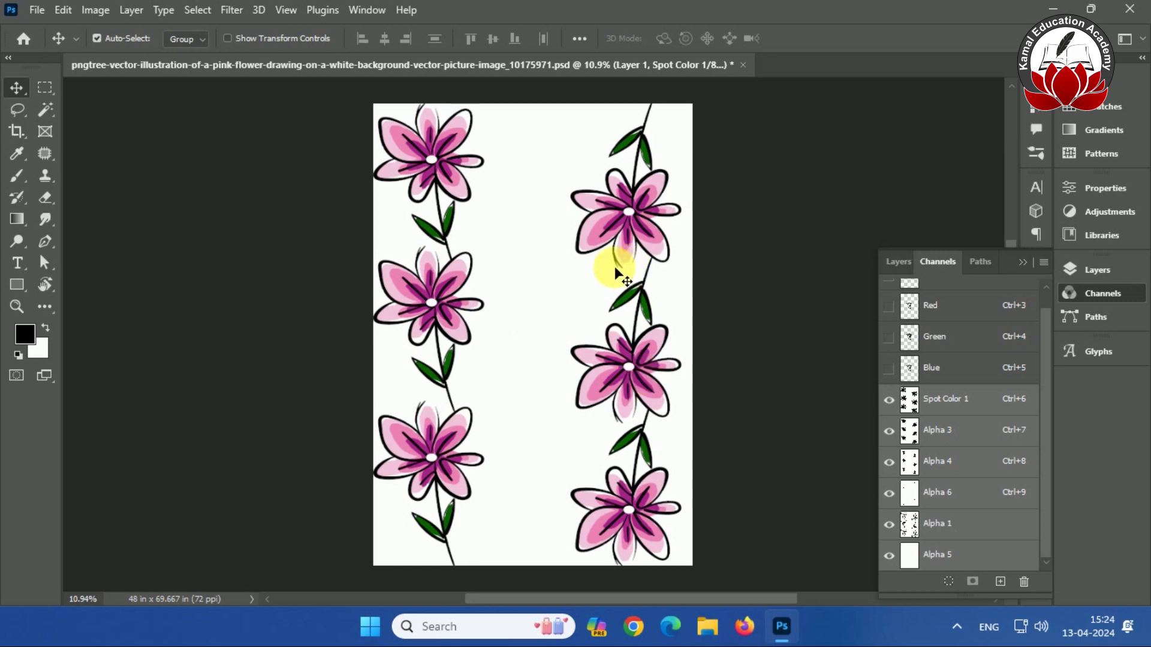
# Draw a freehand lasso selection around the middle blossom of the right column, leaving out its leaves.
pyautogui.hotkey('ctrl', '+')
pyautogui.hotkey('ctrl', '+')
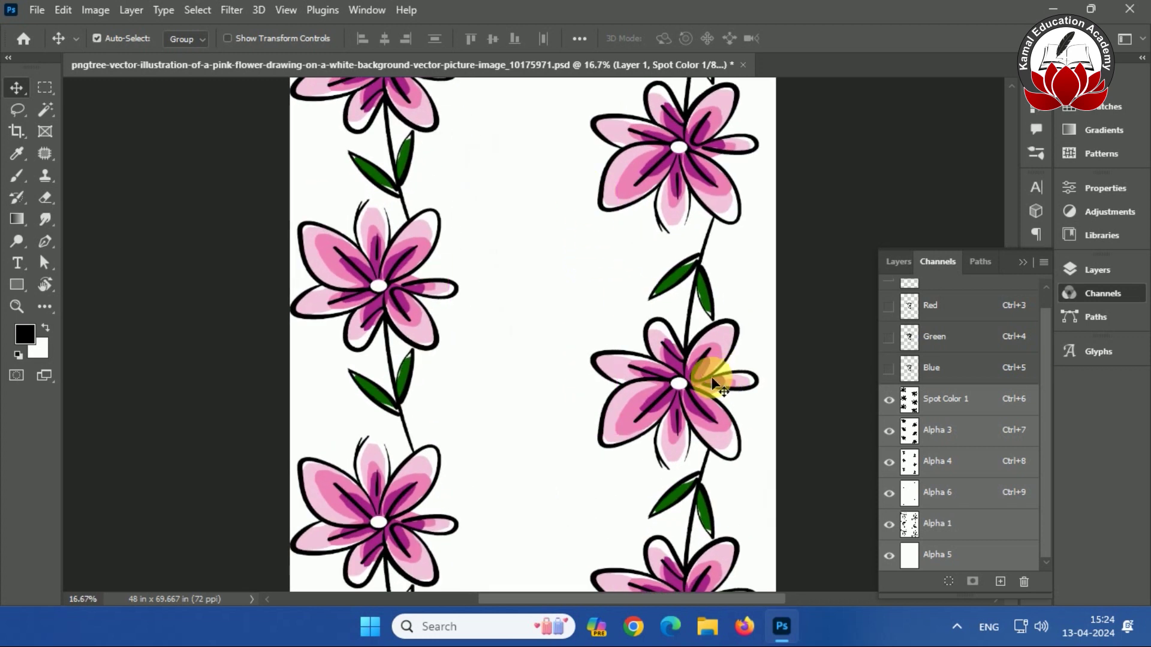
pyautogui.scroll(-2, 578, 295)
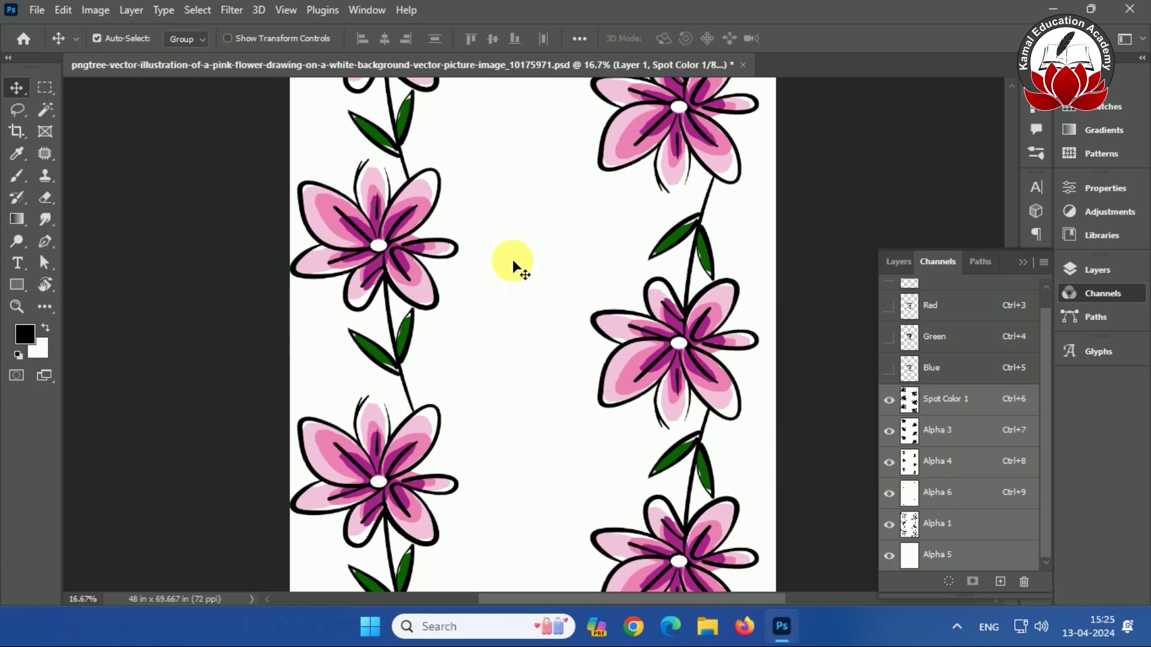
pyautogui.click(13, 112)
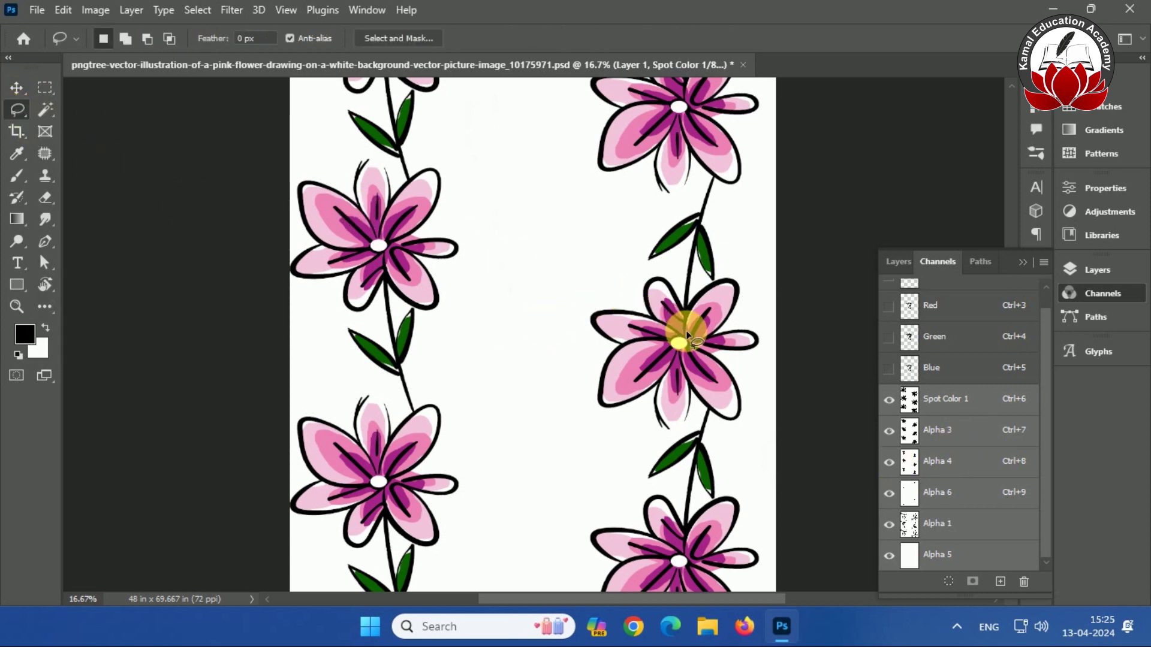
pyautogui.moveTo(684, 307)
pyautogui.mouseDown()
pyautogui.moveTo(660, 268)
pyautogui.moveTo(627, 272)
pyautogui.moveTo(622, 304)
pyautogui.moveTo(576, 314)
pyautogui.moveTo(576, 338)
pyautogui.moveTo(599, 358)
pyautogui.moveTo(582, 386)
pyautogui.moveTo(594, 426)
pyautogui.moveTo(638, 409)
pyautogui.moveTo(641, 432)
pyautogui.moveTo(667, 438)
pyautogui.moveTo(694, 402)
pyautogui.moveTo(740, 429)
pyautogui.moveTo(746, 384)
pyautogui.moveTo(724, 366)
pyautogui.moveTo(767, 347)
pyautogui.moveTo(738, 318)
pyautogui.moveTo(747, 281)
pyautogui.moveTo(708, 287)
pyautogui.mouseUp()
pyautogui.moveTo(692, 299); pyautogui.dragTo(685, 303)
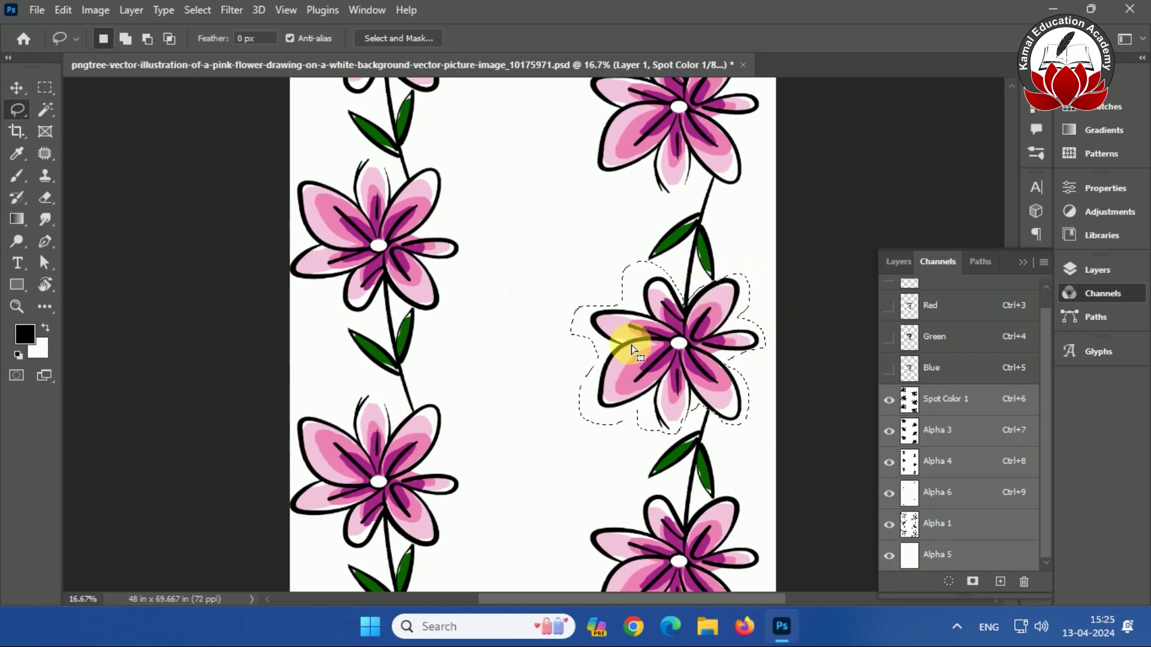
# Duplicate the selected blossom into the gap between the columns, scaling it to about 55% and rotating it about 79°.
pyautogui.click(16, 87)
pyautogui.moveTo(653, 355); pyautogui.dragTo(537, 379)
pyautogui.hotkey('ctrl', 't')
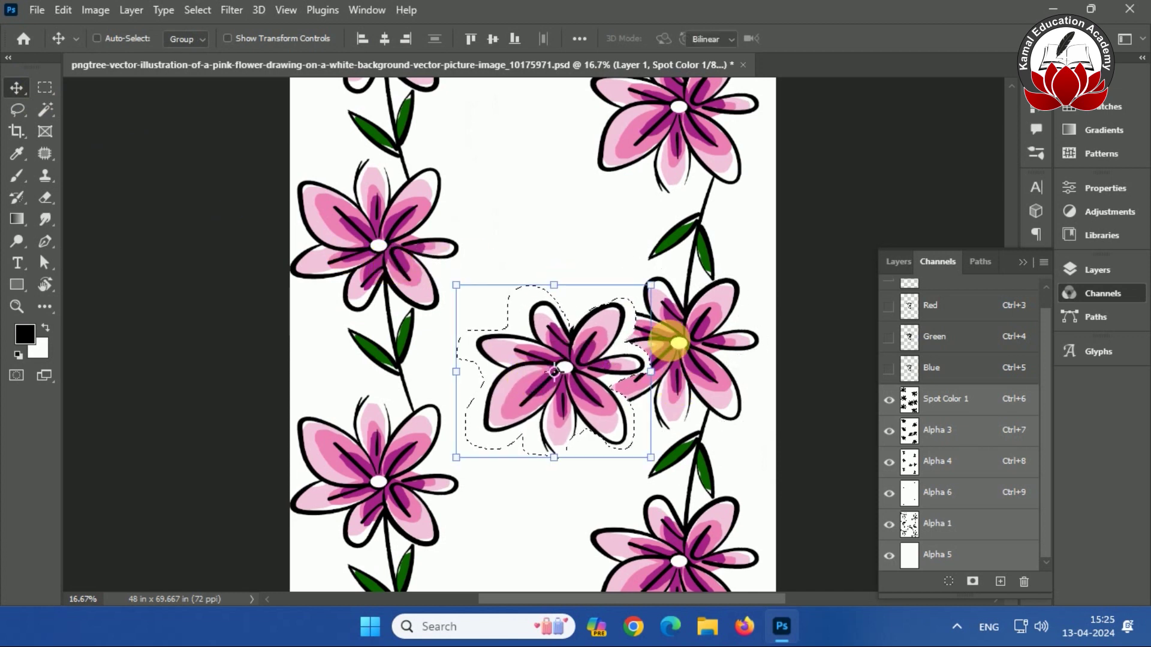
pyautogui.moveTo(655, 282); pyautogui.dragTo(584, 463)
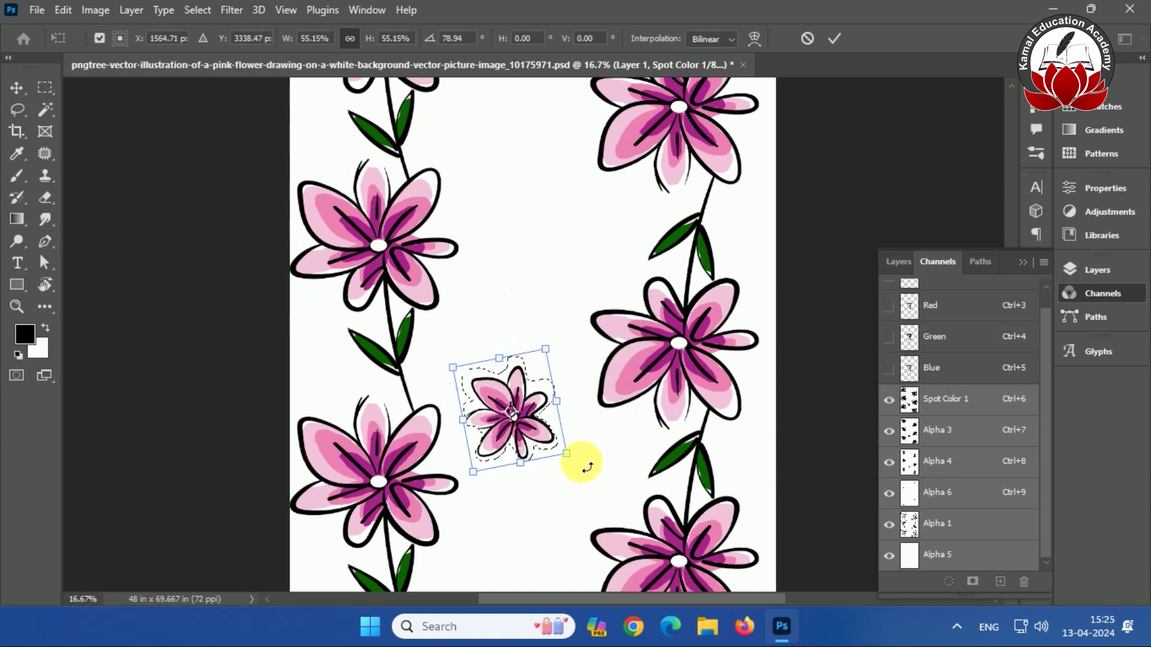
pyautogui.press('Return')
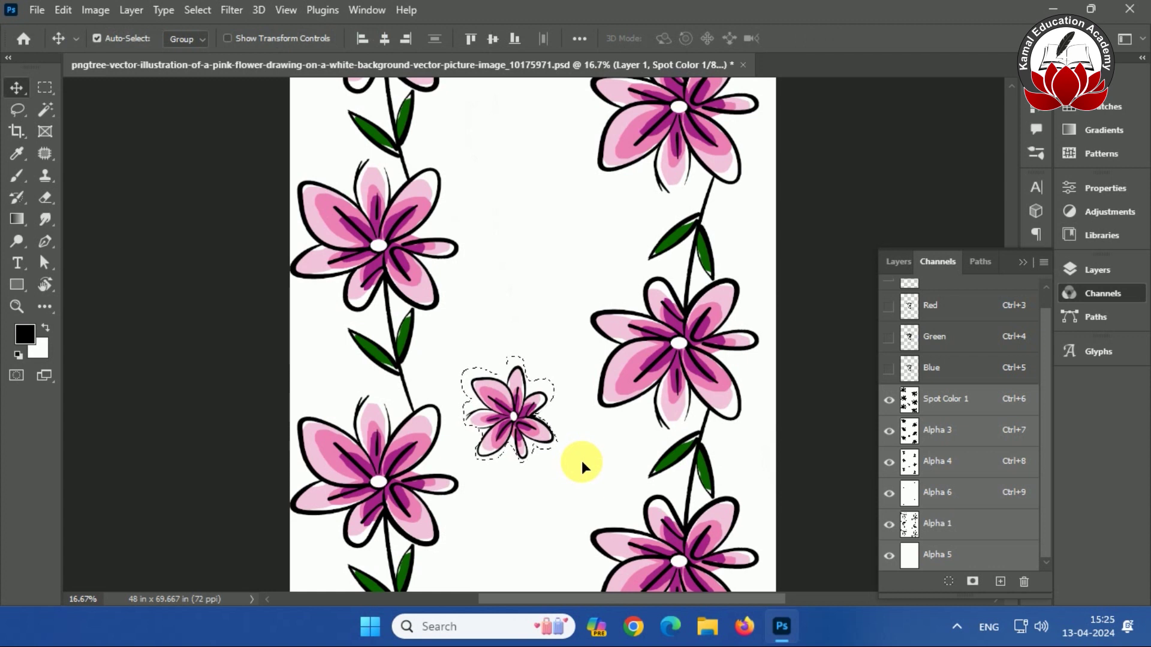
pyautogui.press('ctrl')
pyautogui.hotkey('ctrl', 't')
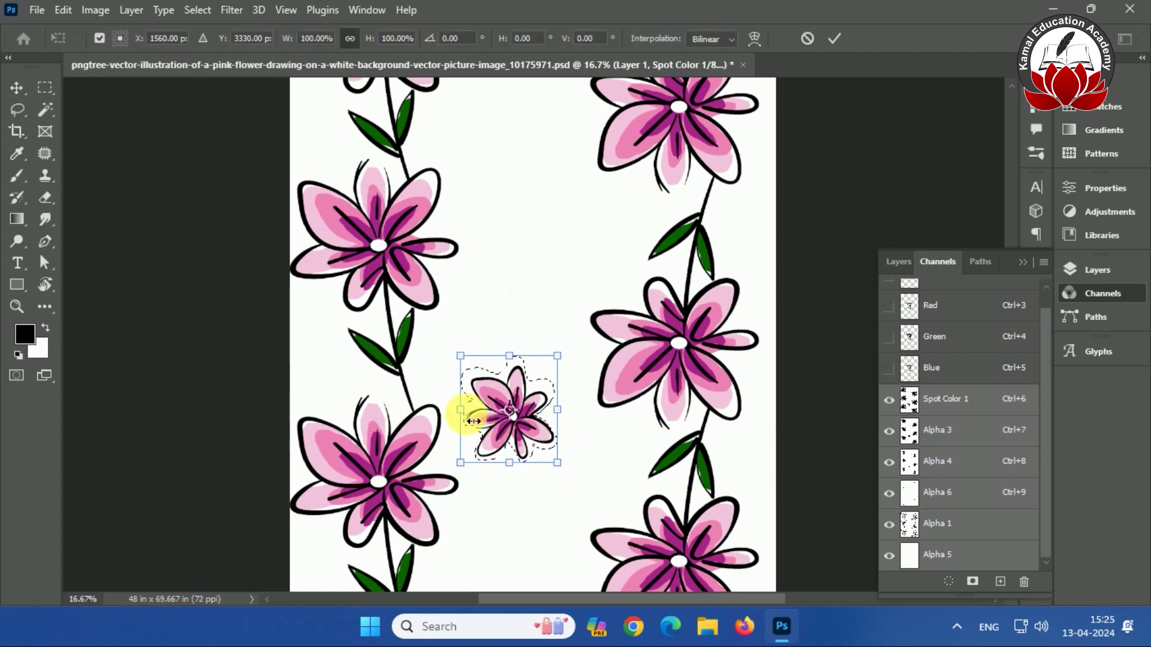
pyautogui.press('Escape')
# Scatter four copies of the small blossom in a staggered arrangement from top to bottom between the two flower columns.
pyautogui.scroll(-2, 465, 412)
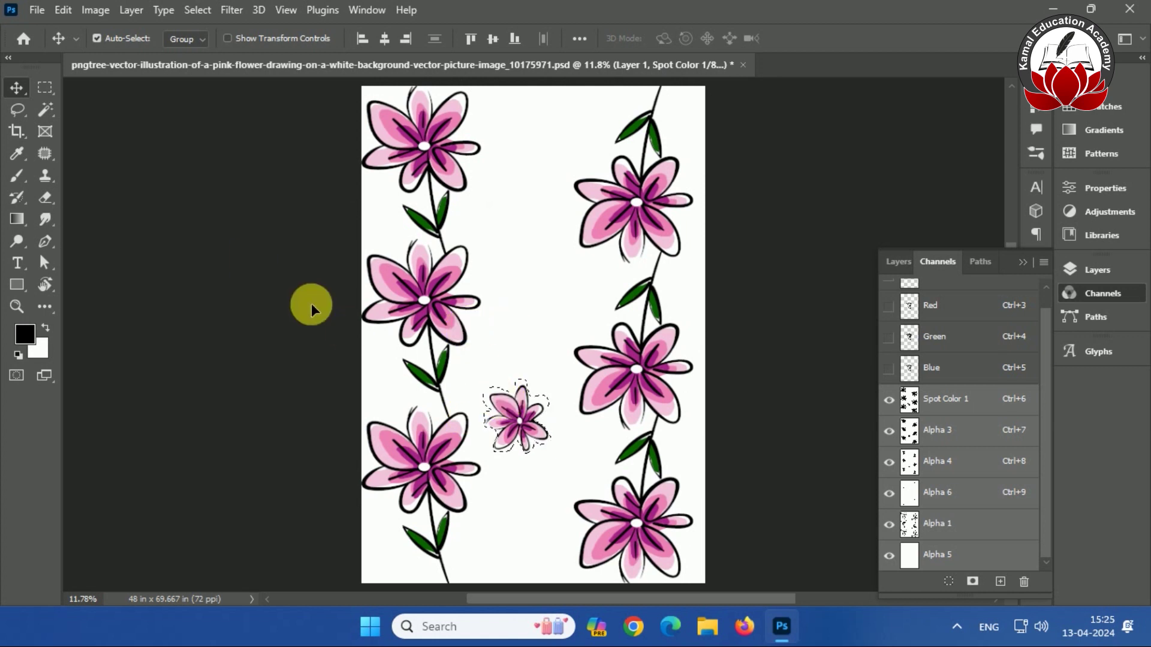
pyautogui.moveTo(529, 416); pyautogui.dragTo(581, 125)
pyautogui.scroll(-2, 538, 326)
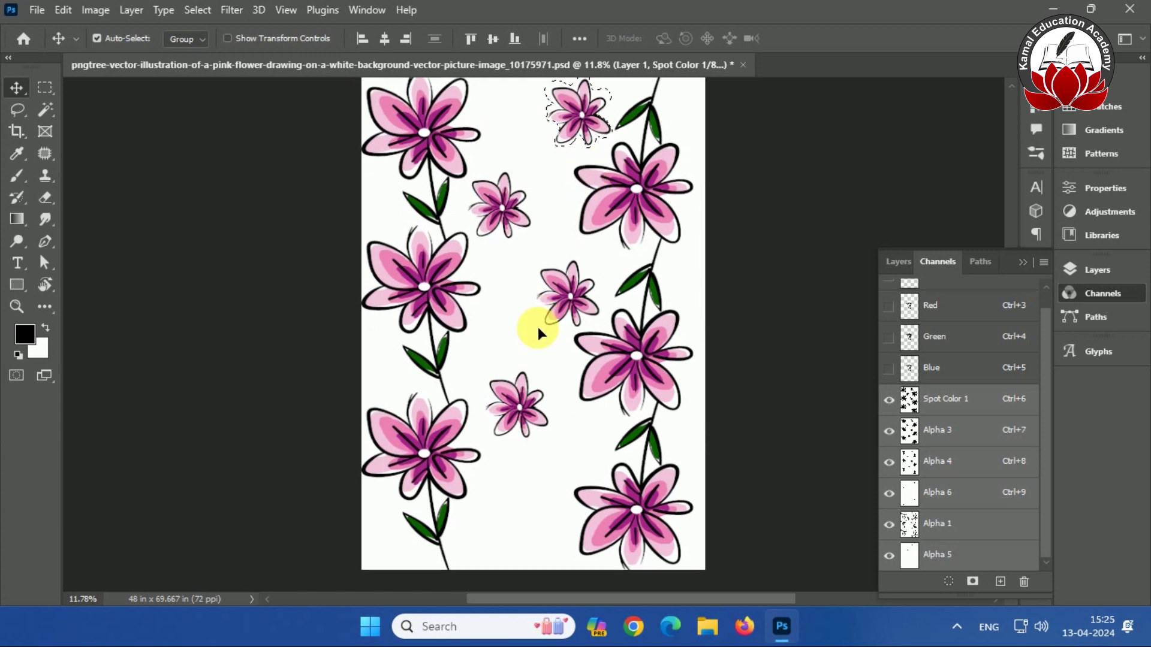
pyautogui.moveTo(579, 103); pyautogui.dragTo(496, 523)
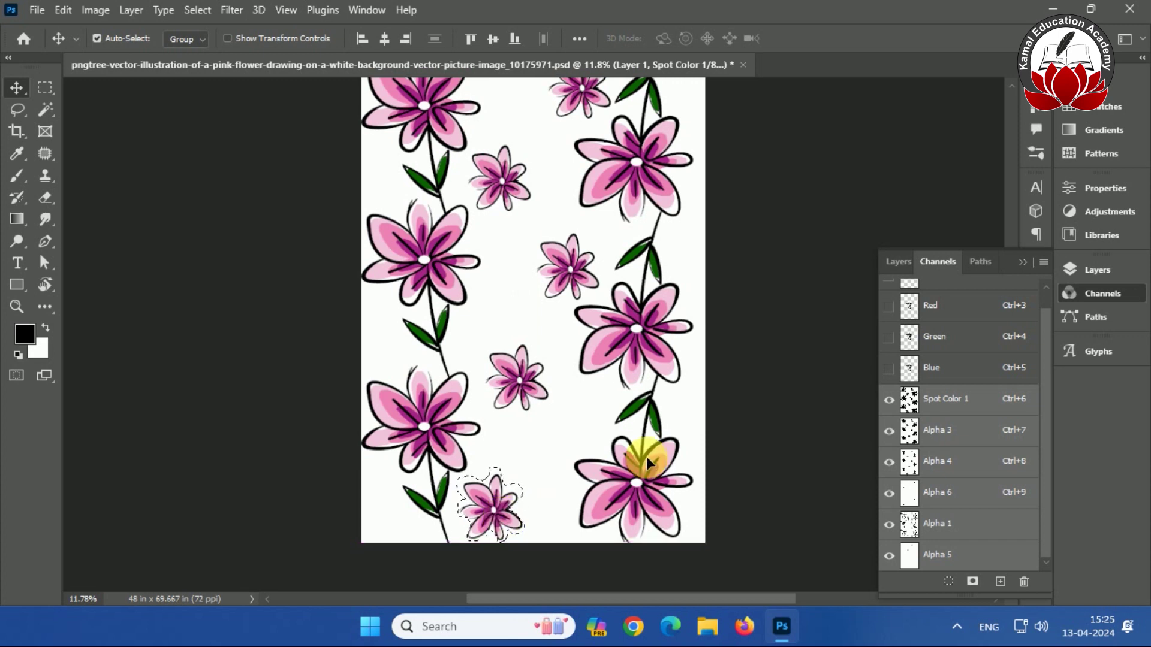
# Clear the selection and offset the design by +1666 px horizontally and +994 px vertically with Wrap Around.
pyautogui.scroll(2, 646, 457)
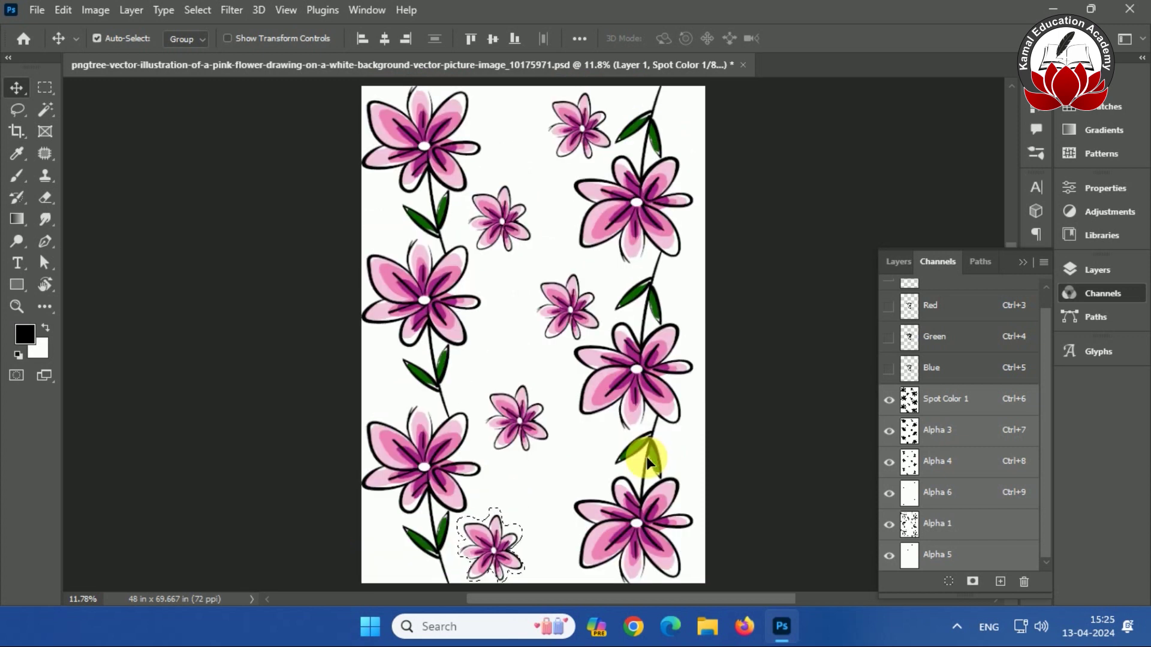
pyautogui.hotkey('ctrl', 'd')
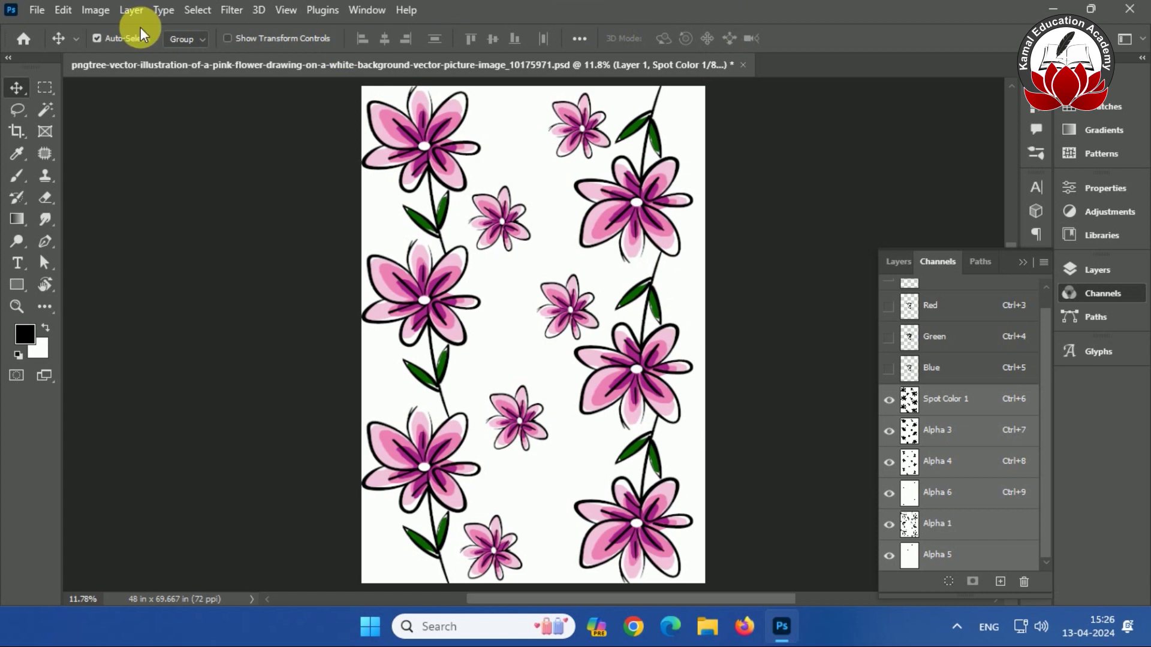
pyautogui.click(228, 11)
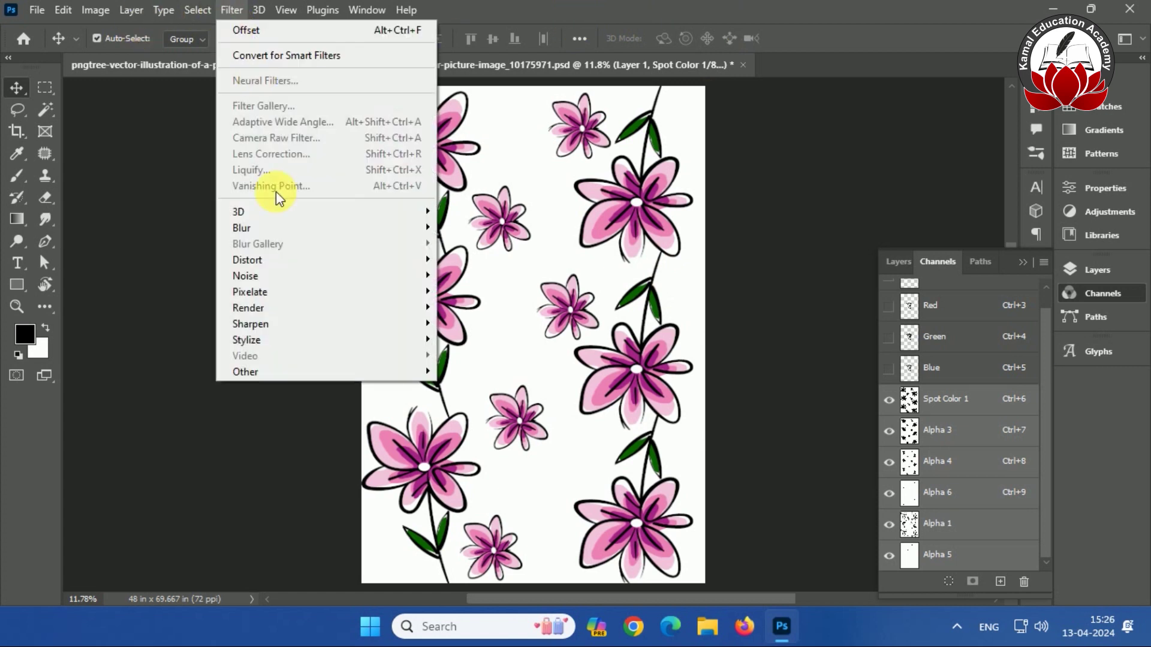
pyautogui.moveTo(342, 371)
pyautogui.click(466, 450)
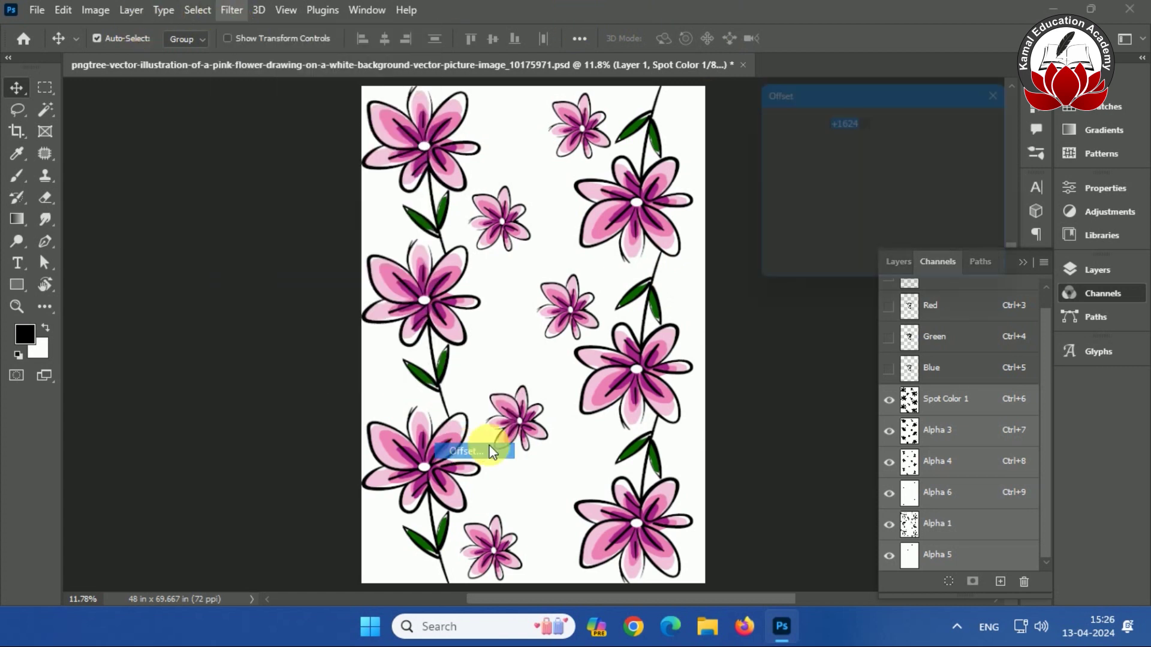
pyautogui.moveTo(590, 229); pyautogui.dragTo(578, 219)
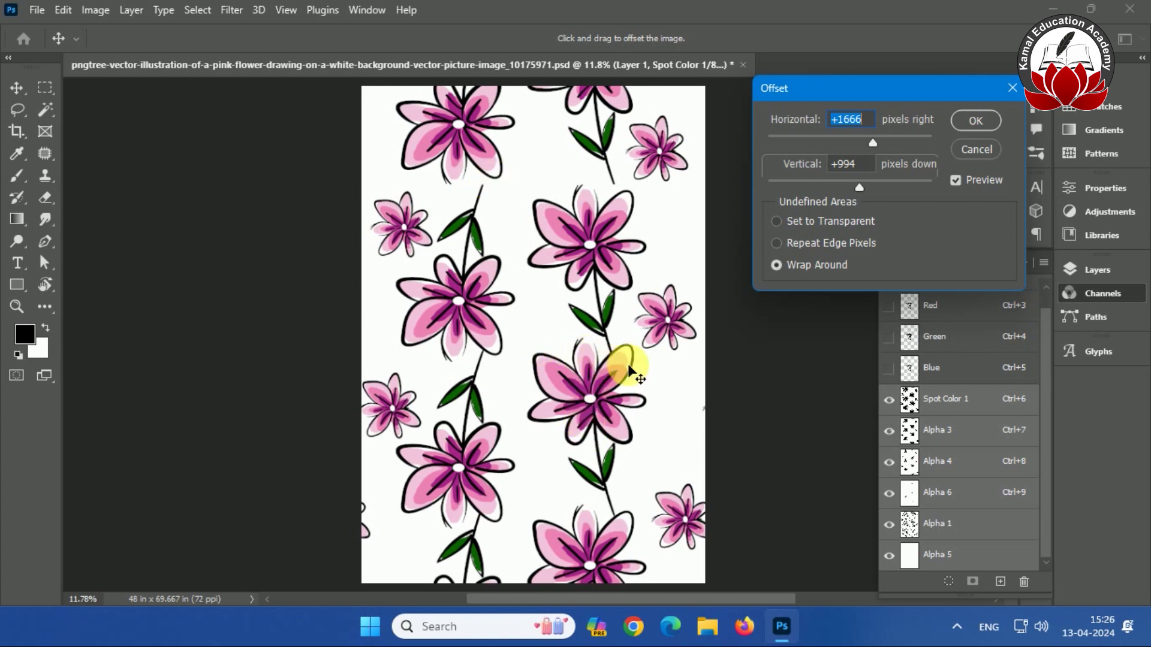
pyautogui.click(972, 120)
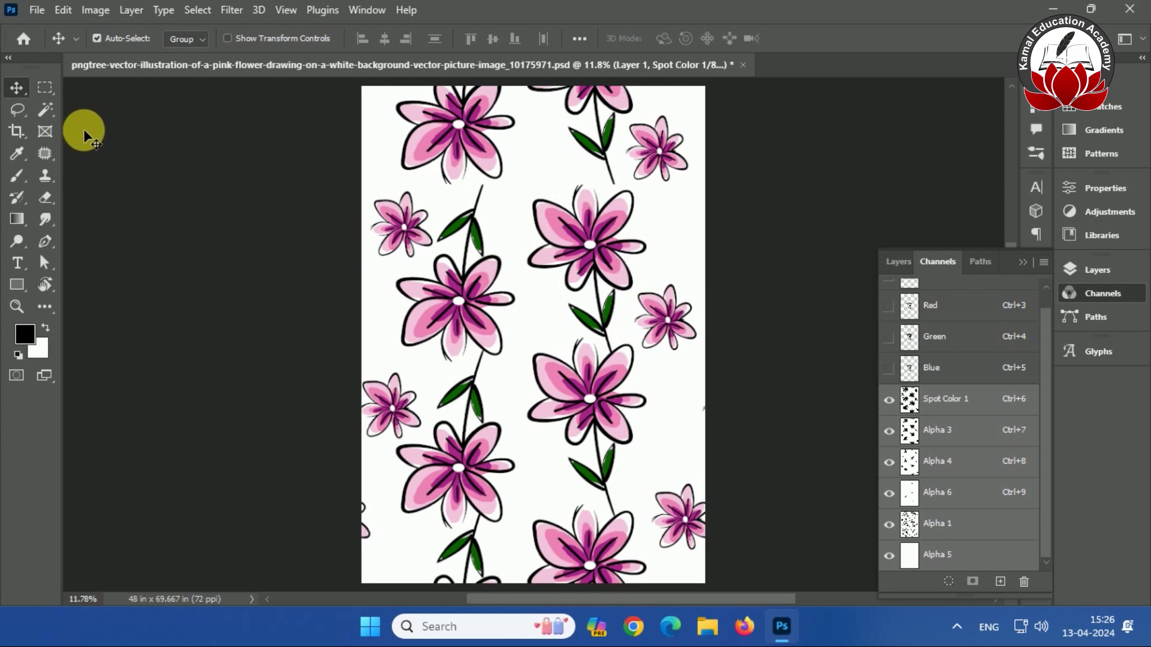
# Draw a freehand lasso selection around the middle small blossom beside the canvas's right edge.
pyautogui.click(21, 110)
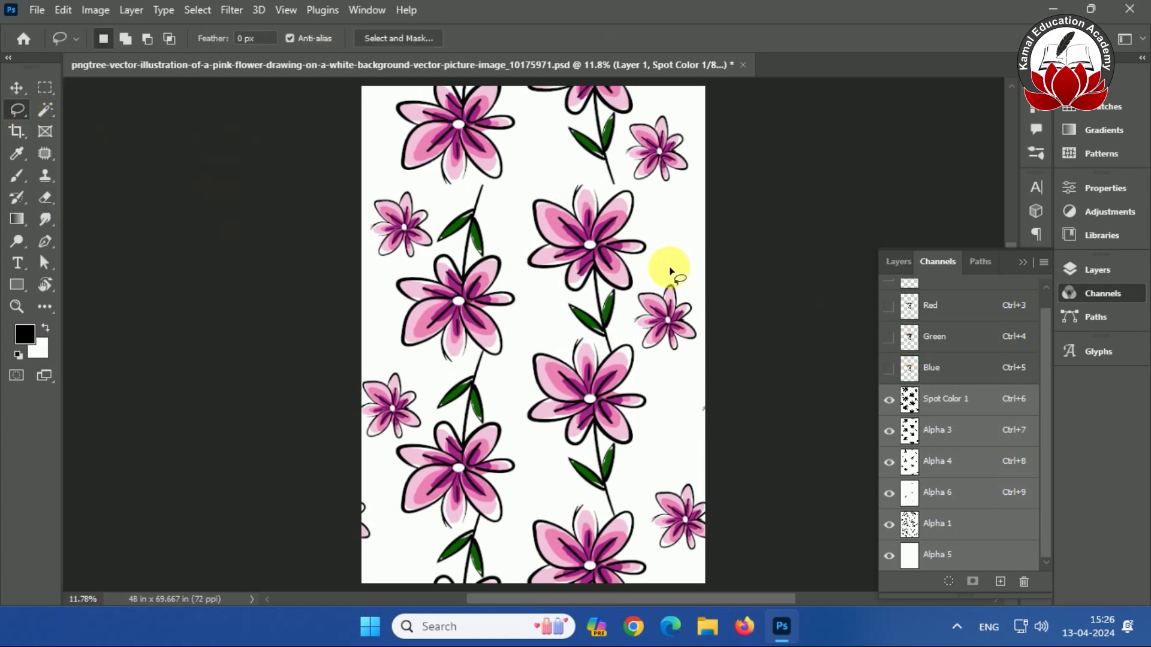
pyautogui.moveTo(665, 282)
pyautogui.mouseDown()
pyautogui.moveTo(632, 313)
pyautogui.moveTo(647, 359)
pyautogui.moveTo(671, 368)
pyautogui.moveTo(702, 340)
pyautogui.mouseUp()
pyautogui.moveTo(701, 296); pyautogui.dragTo(665, 279)
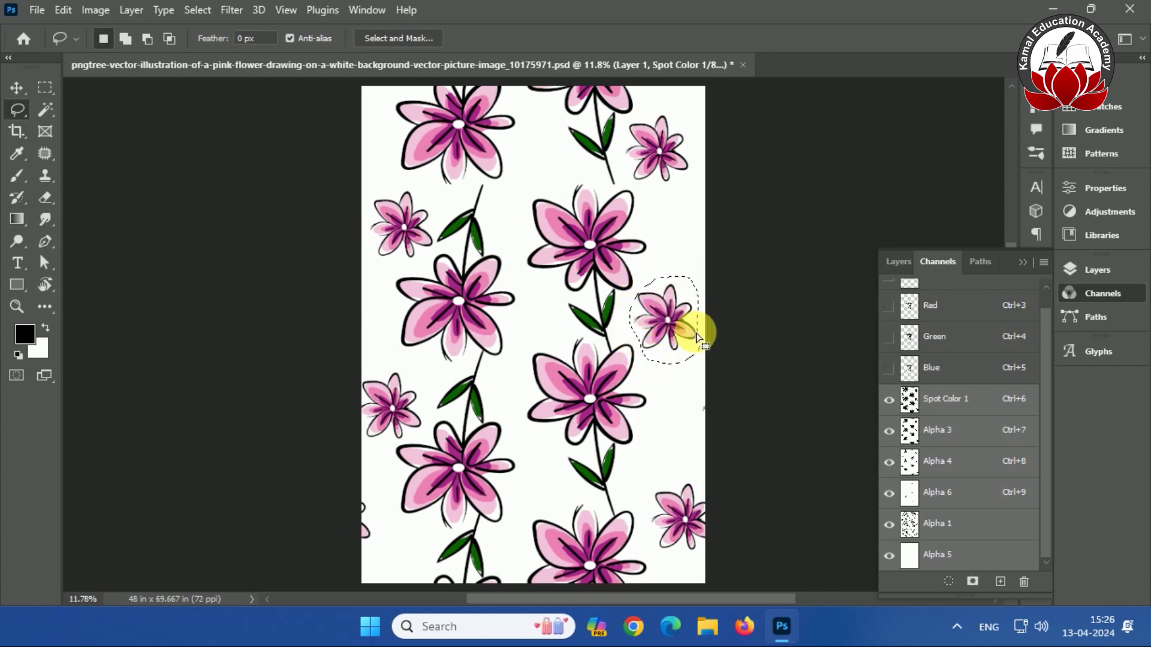
pyautogui.press('alt')
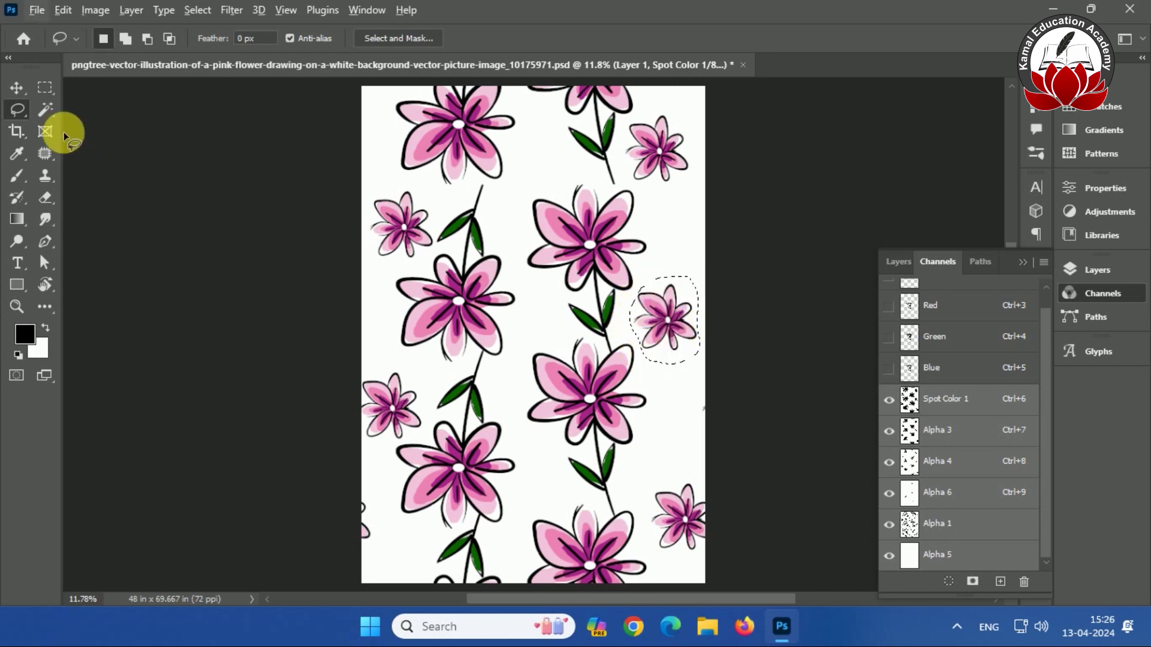
# Duplicate the selected blossom into the upper gap between the flower columns and scale the copy to about 67%.
pyautogui.click(17, 87)
pyautogui.moveTo(669, 329); pyautogui.dragTo(536, 183)
pyautogui.hotkey('ctrl', 't')
pyautogui.moveTo(568, 133); pyautogui.dragTo(551, 160)
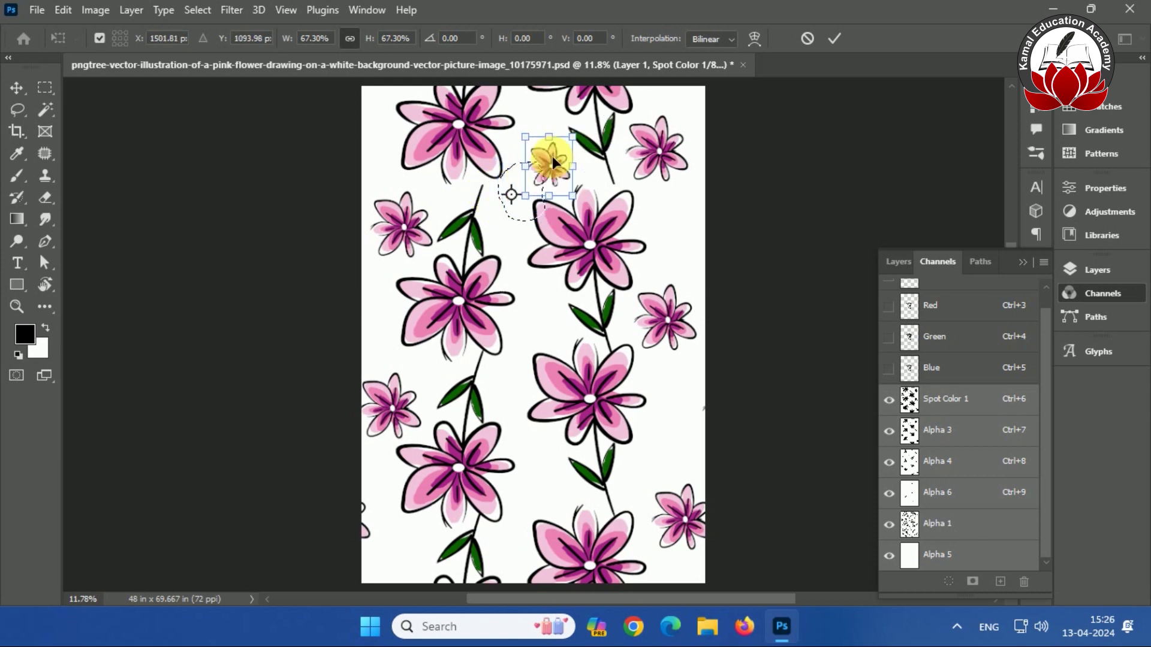
pyautogui.press('Return')
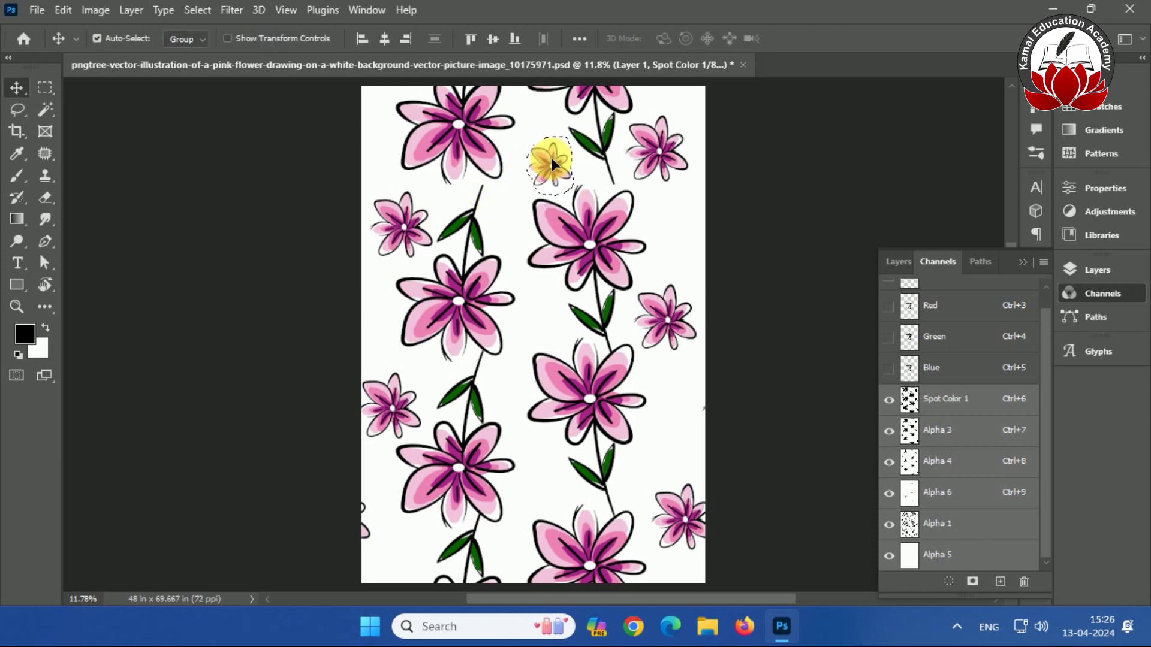
# Scatter five more copies of the reduced blossom in the empty gaps, rotating it about 129° after the first two, and clear the selection.
pyautogui.moveTo(551, 157); pyautogui.dragTo(663, 444)
pyautogui.click(547, 484)
pyautogui.hotkey('ctrl', 't')
pyautogui.moveTo(699, 399); pyautogui.dragTo(678, 537)
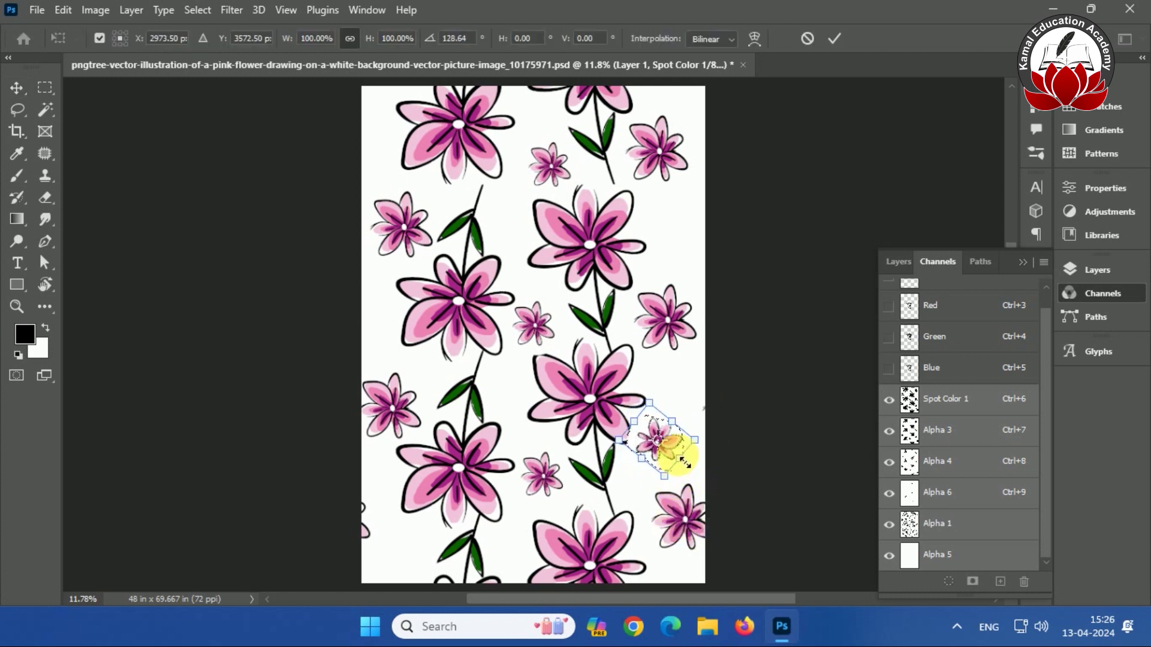
pyautogui.moveTo(684, 462); pyautogui.dragTo(687, 458)
pyautogui.press('Return')
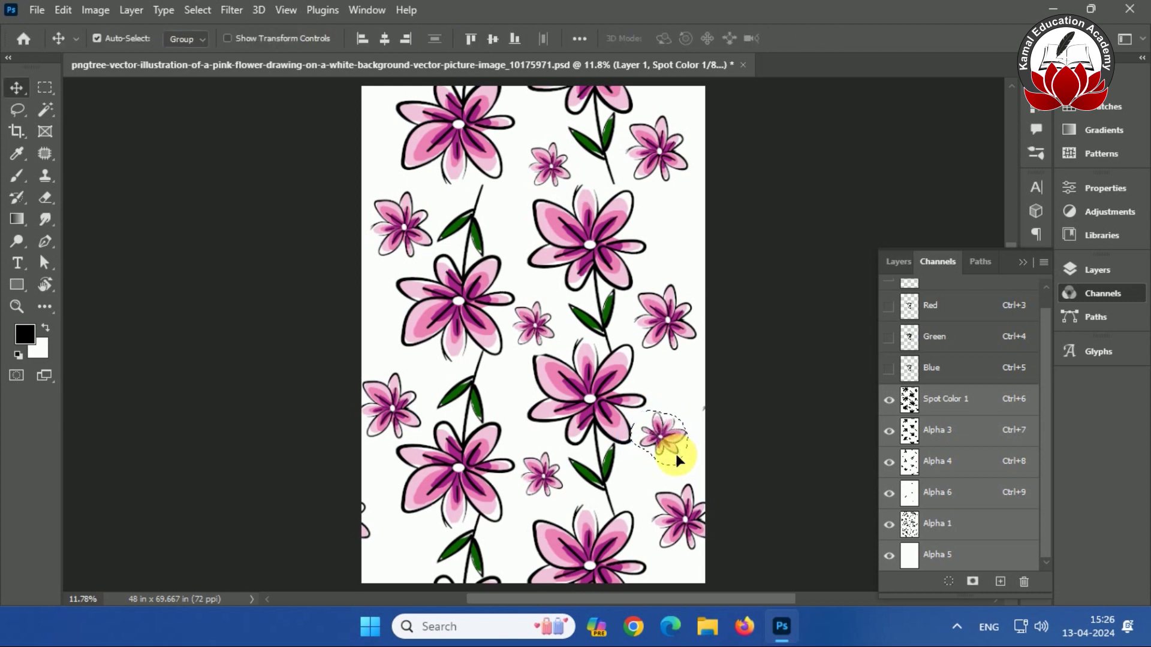
pyautogui.moveTo(666, 437); pyautogui.dragTo(412, 552)
pyautogui.hotkey('ctrl', 'd')
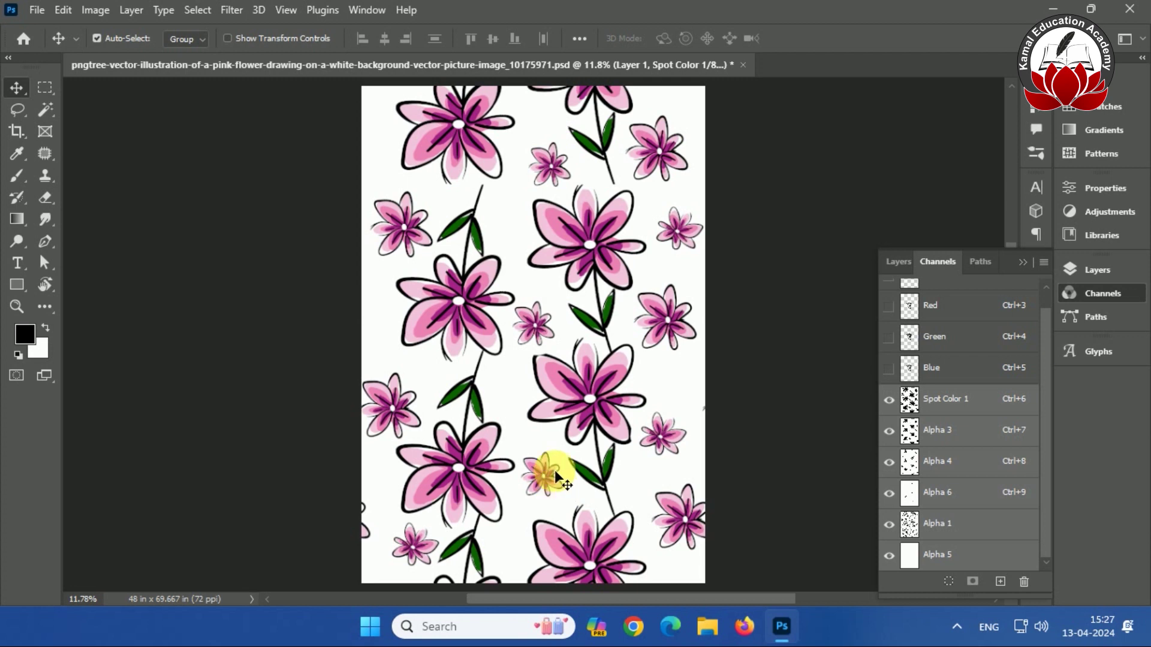
# Define the finished flower design as a pattern, keeping the suggested name.
pyautogui.click(62, 11)
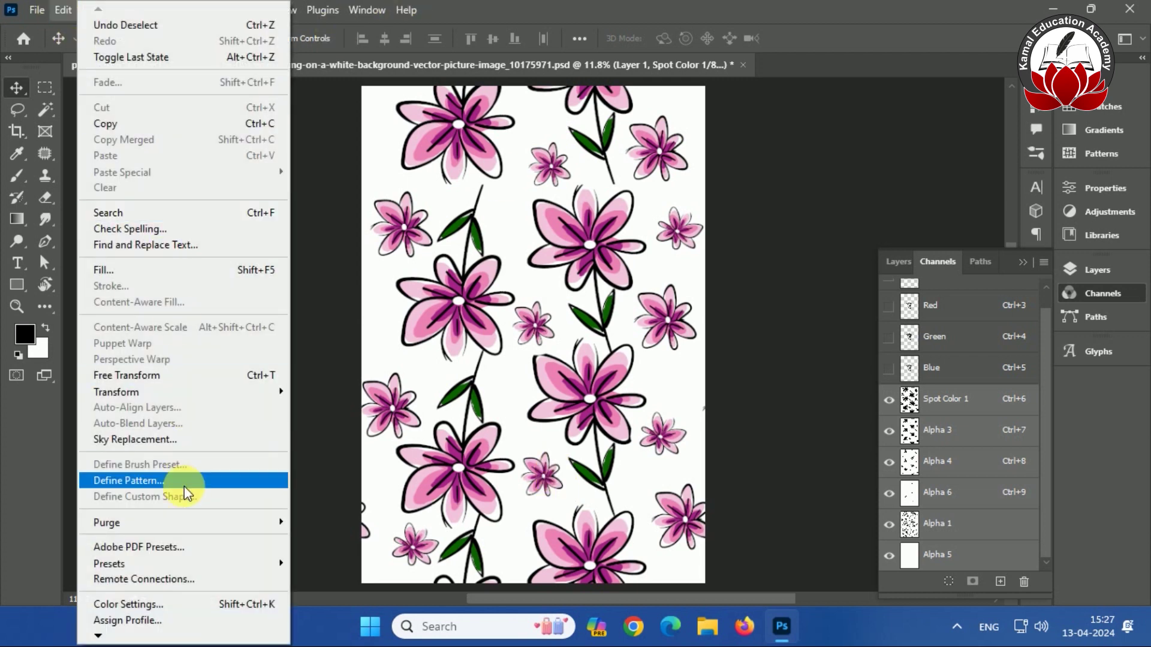
pyautogui.click(162, 481)
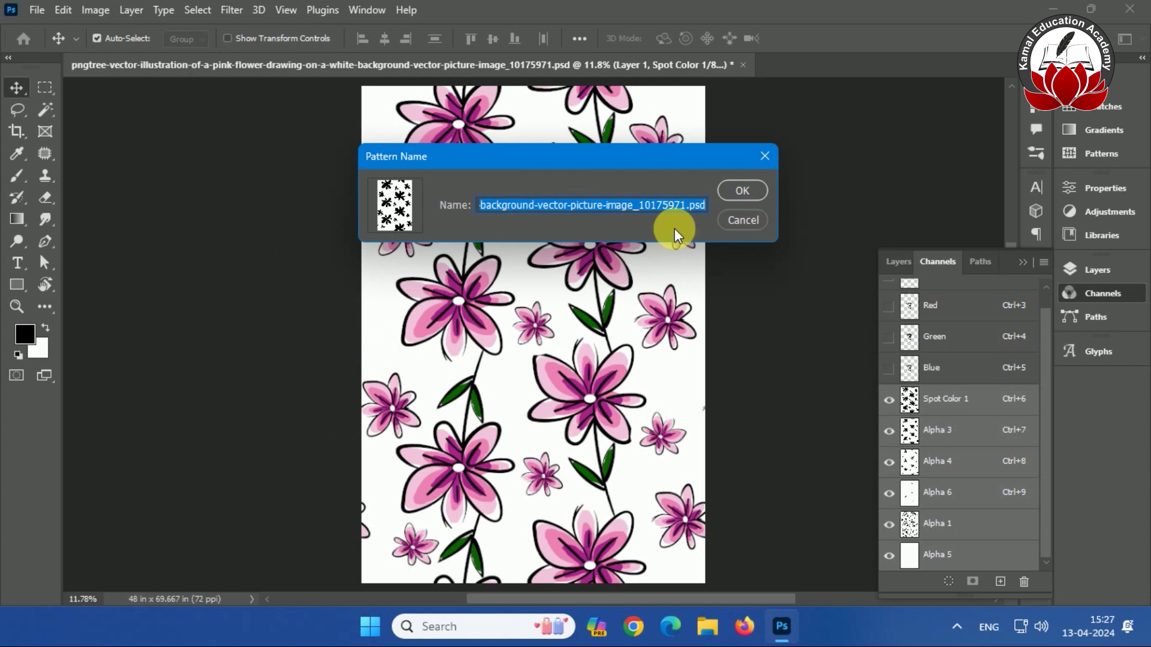
pyautogui.click(743, 191)
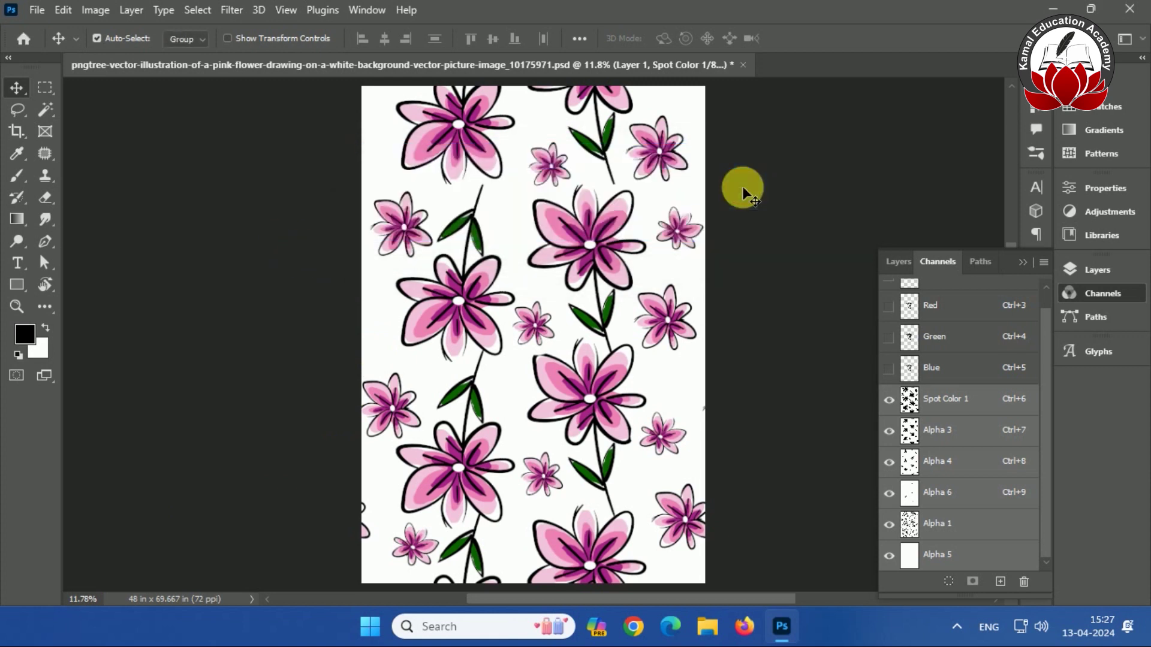
# Turn on Pattern Preview to show the design repeated around the canvas.
pyautogui.click(195, 10)
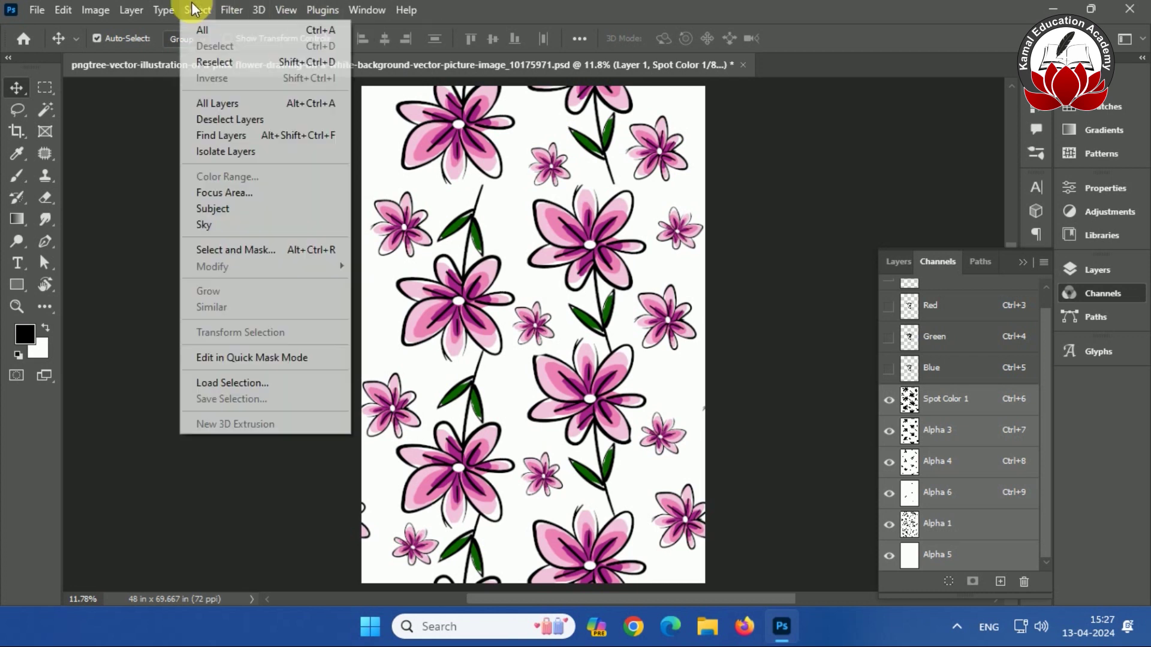
pyautogui.click(262, 9)
pyautogui.click(286, 9)
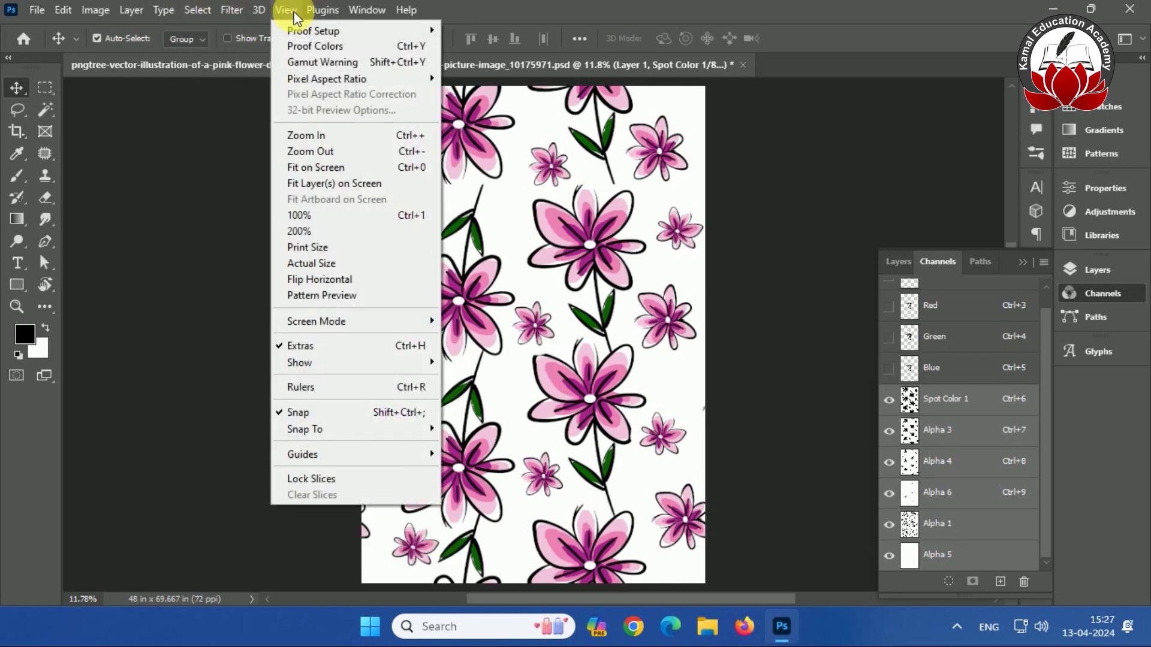
pyautogui.click(348, 297)
pyautogui.click(512, 245)
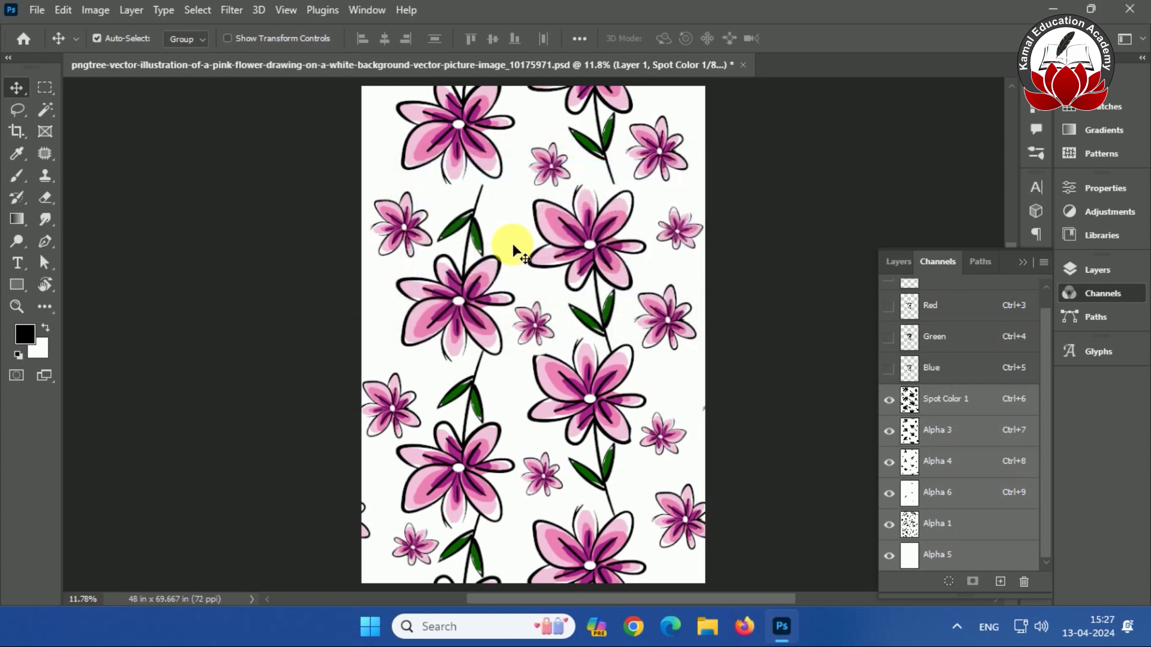
pyautogui.click(286, 10)
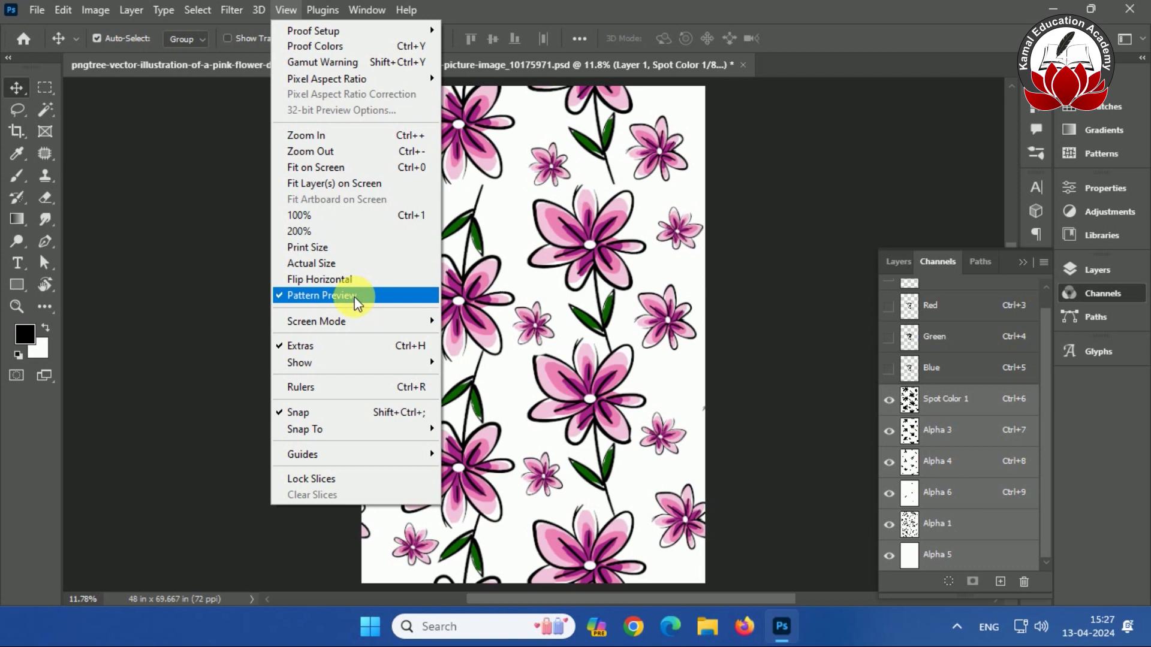
pyautogui.click(338, 297)
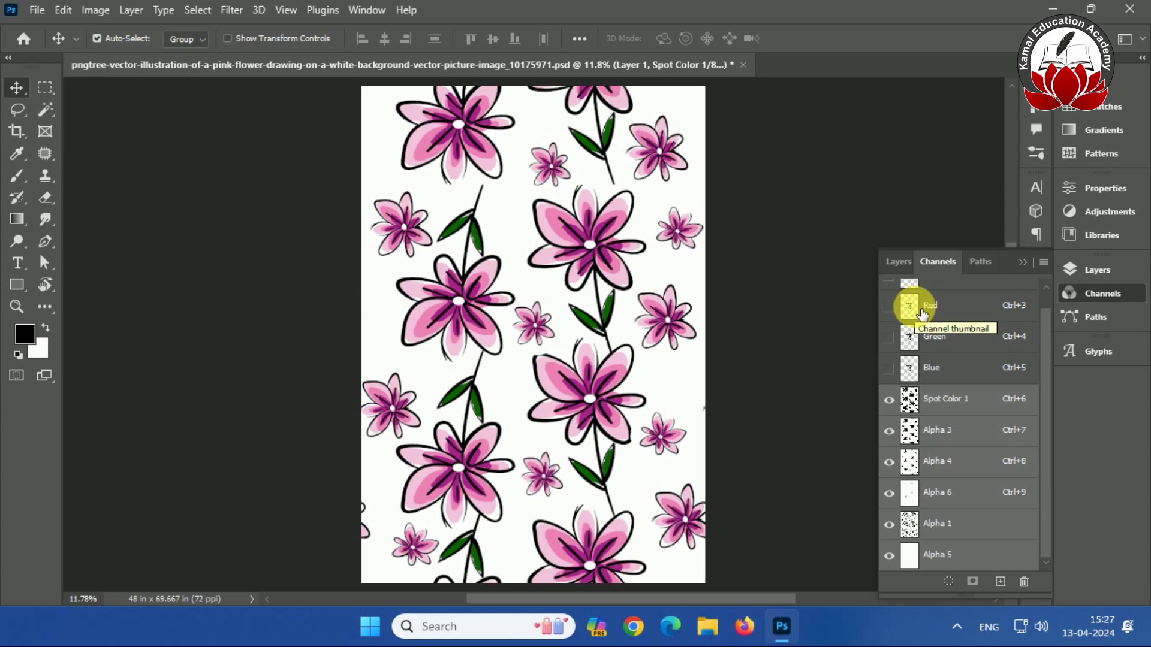
# Examine the tiled repeat at 6.25% and 5% zoom, fit the canvas on screen, and turn Pattern Preview off.
pyautogui.press('ctrl')
pyautogui.hotkey('ctrl', '-')
pyautogui.hotkey('ctrl', '-')
pyautogui.hotkey('ctrl', '-')
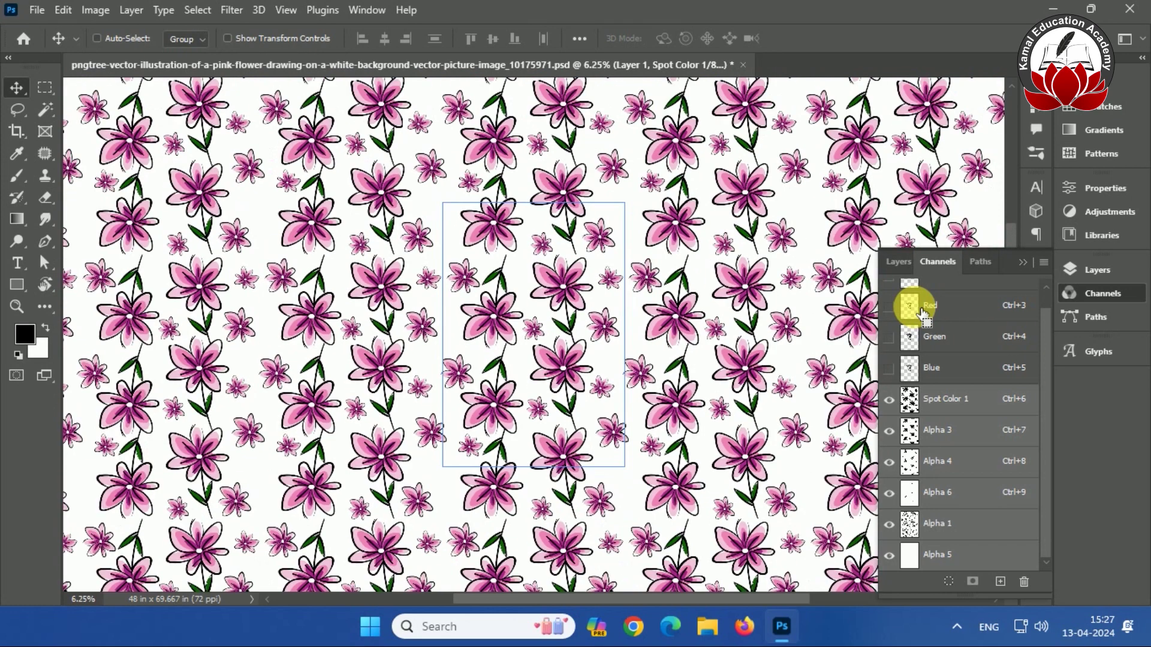
pyautogui.hotkey('ctrl', '+')
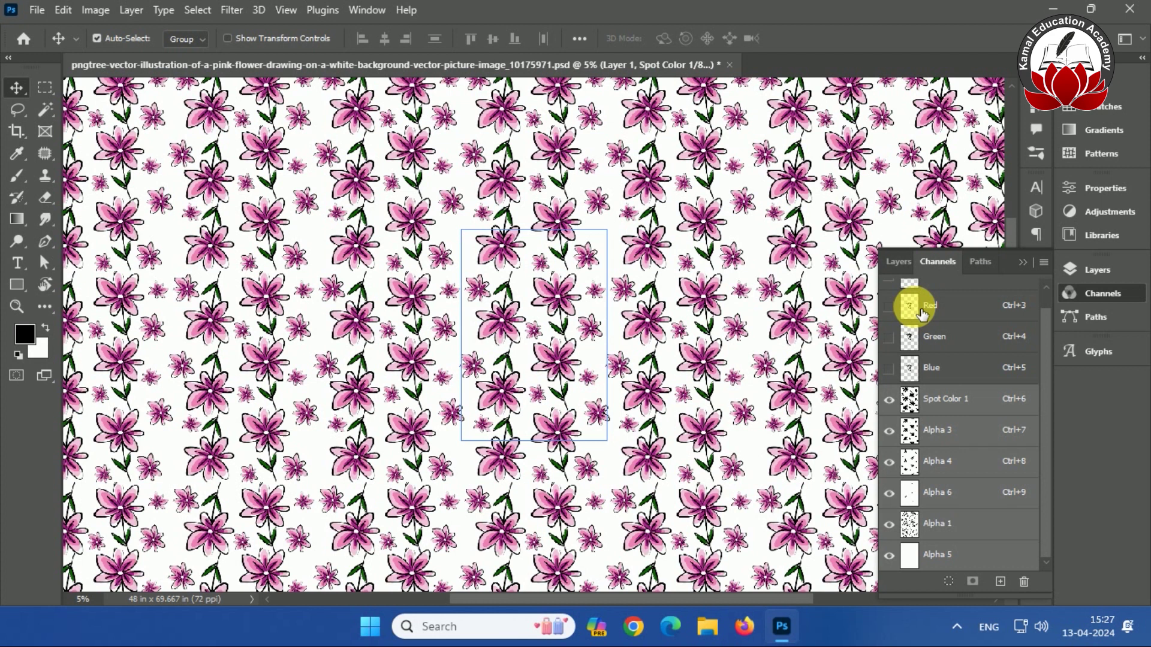
pyautogui.hotkey('ctrl', '0')
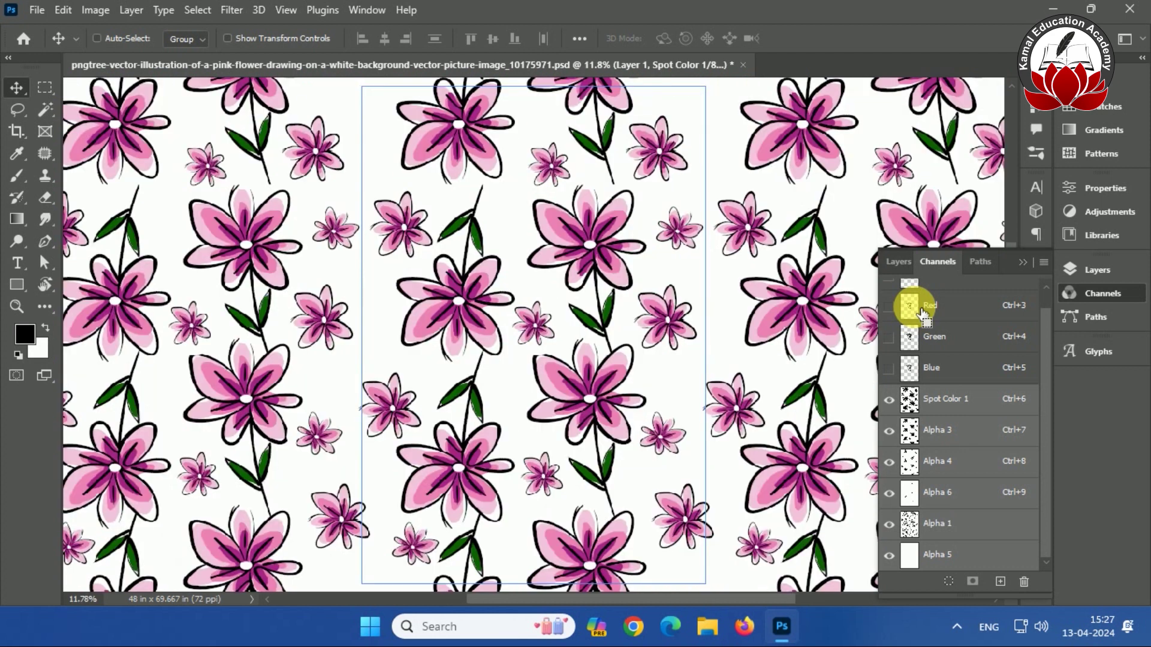
pyautogui.click(285, 10)
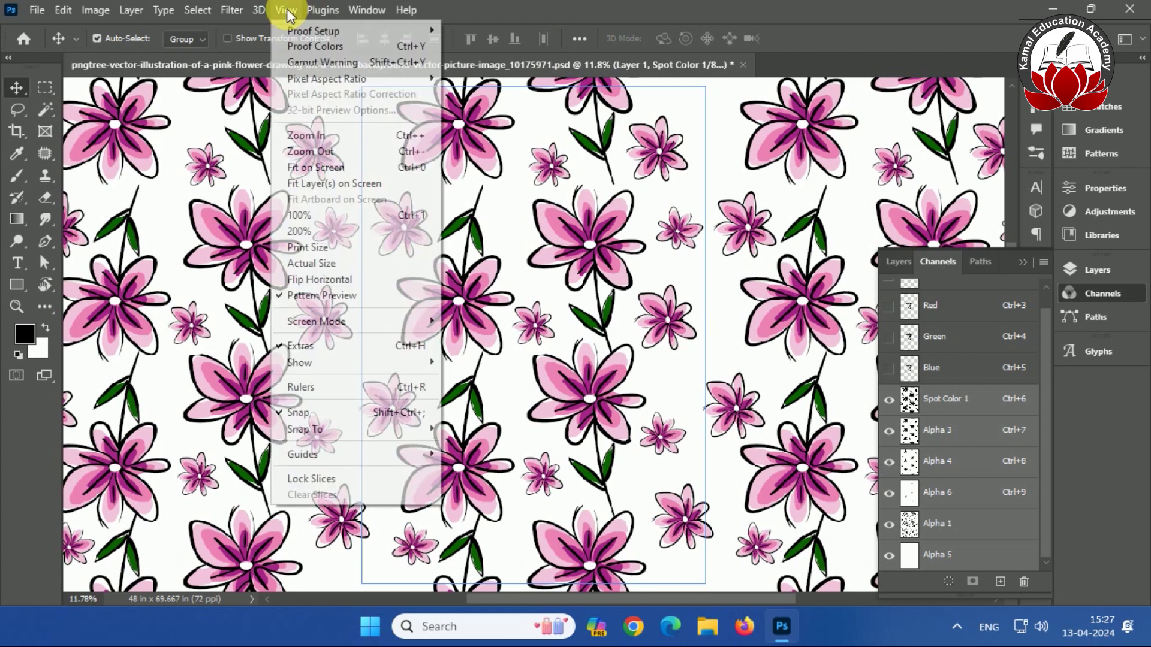
pyautogui.click(308, 297)
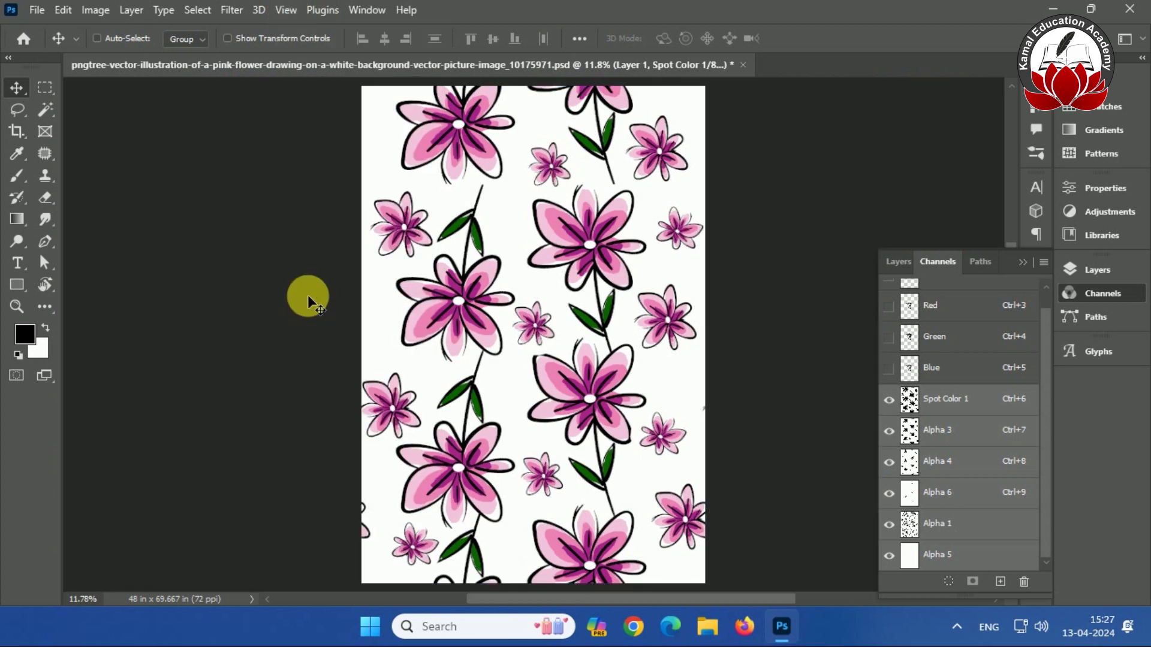